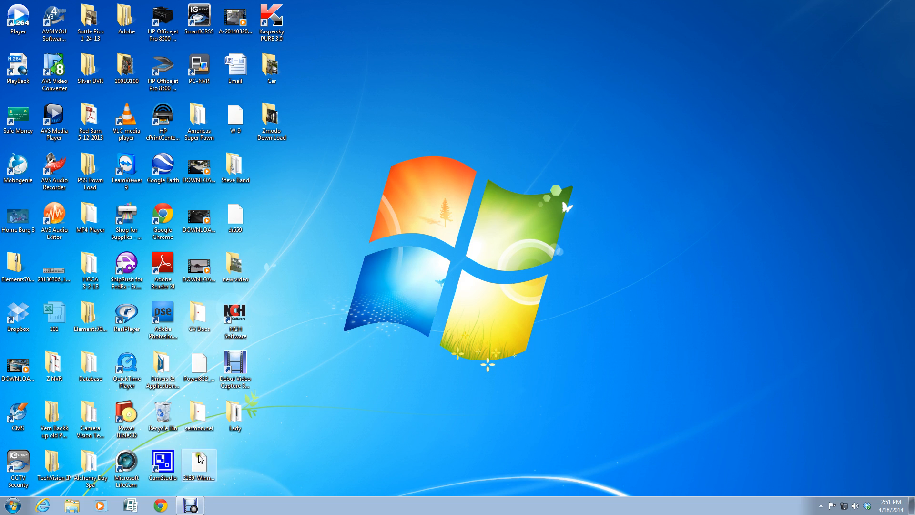
Step: Launch Internet Explorer from the taskbar so it opens on the Google home page
{"action": "left_click", "coordinate": [43, 506]}
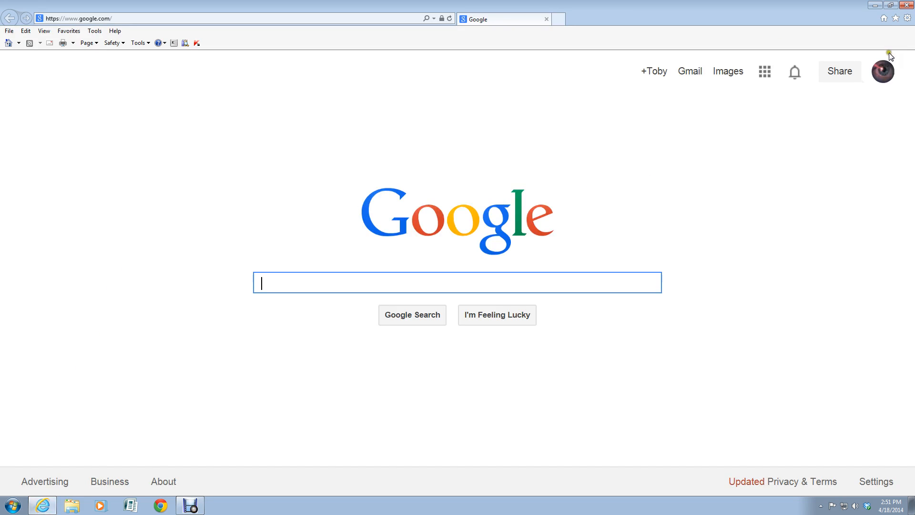
Step: Open the Internet Options window from the Tools gear menu
{"action": "left_click", "coordinate": [908, 19]}
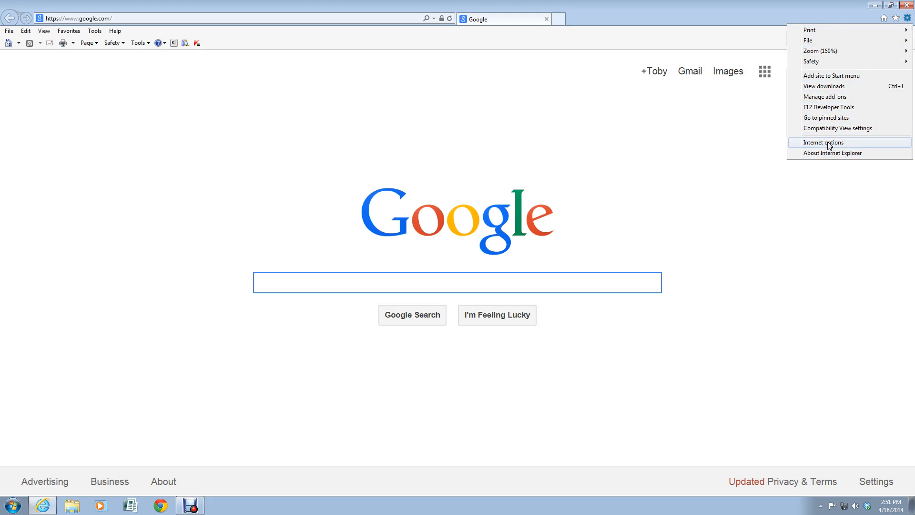
{"action": "left_click", "coordinate": [707, 159]}
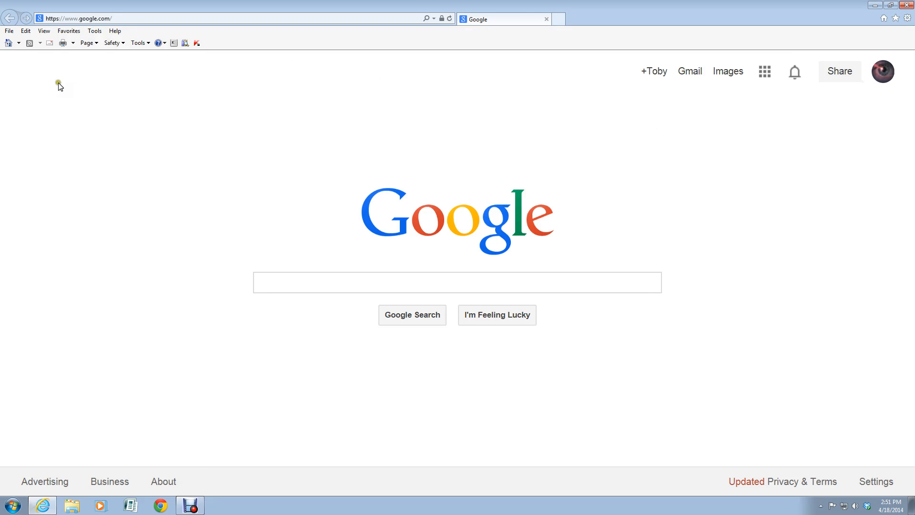
{"action": "left_click", "coordinate": [94, 31]}
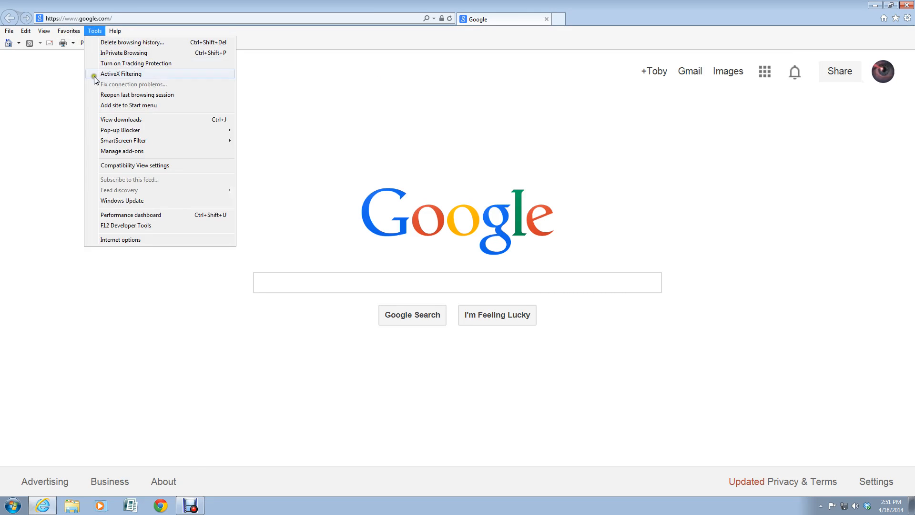
{"action": "left_click", "coordinate": [112, 240]}
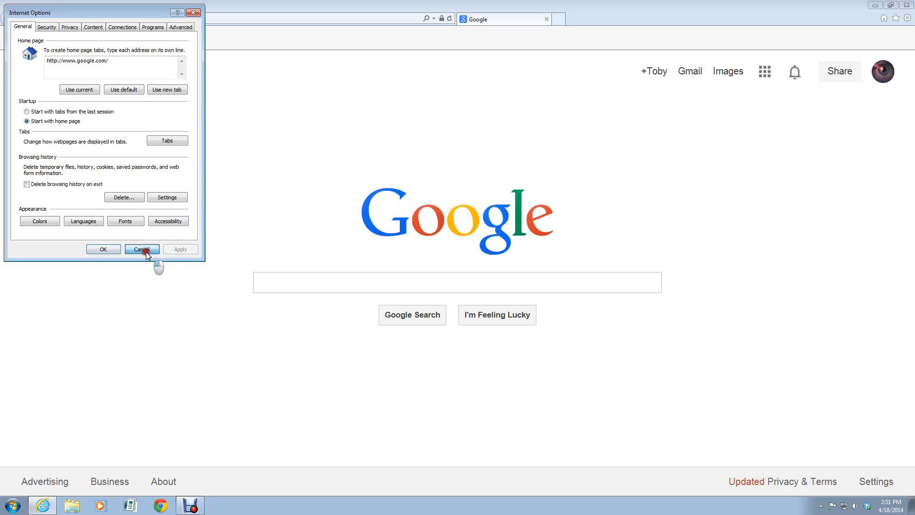
{"action": "left_click", "coordinate": [147, 251]}
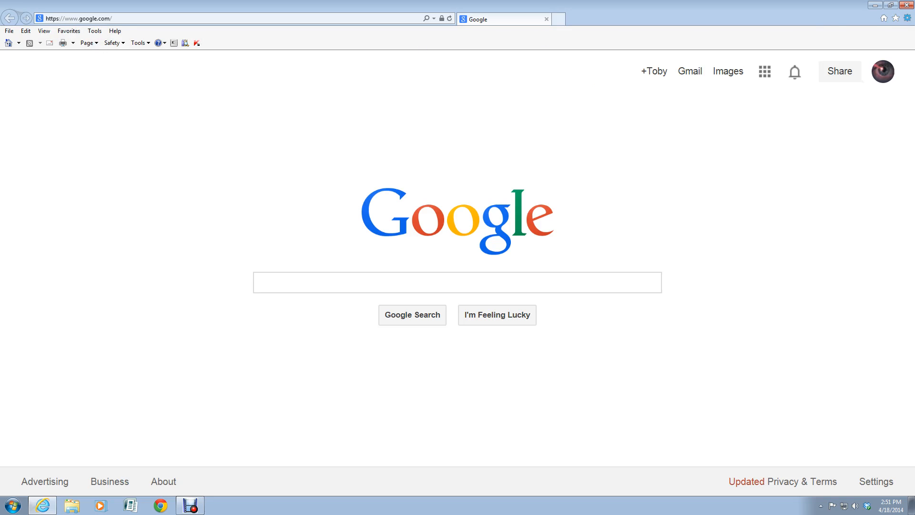
{"action": "left_click", "coordinate": [908, 19]}
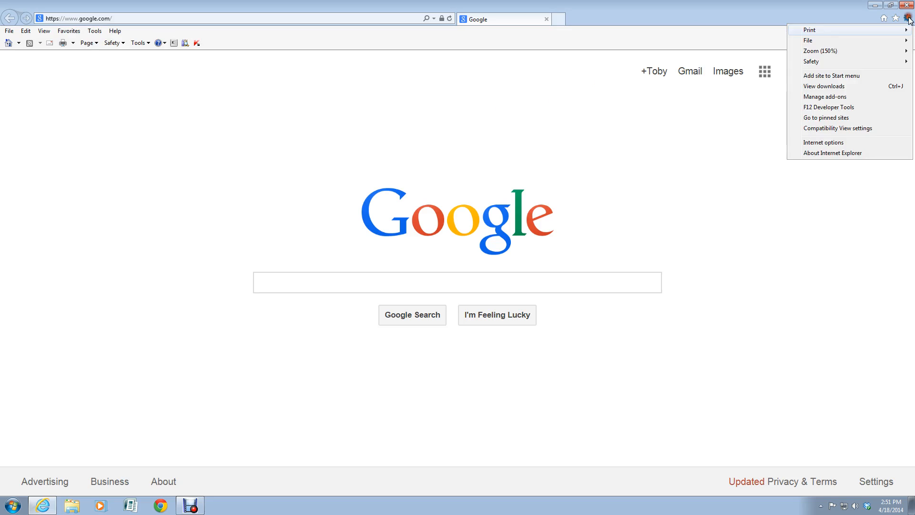
{"action": "left_click", "coordinate": [814, 143]}
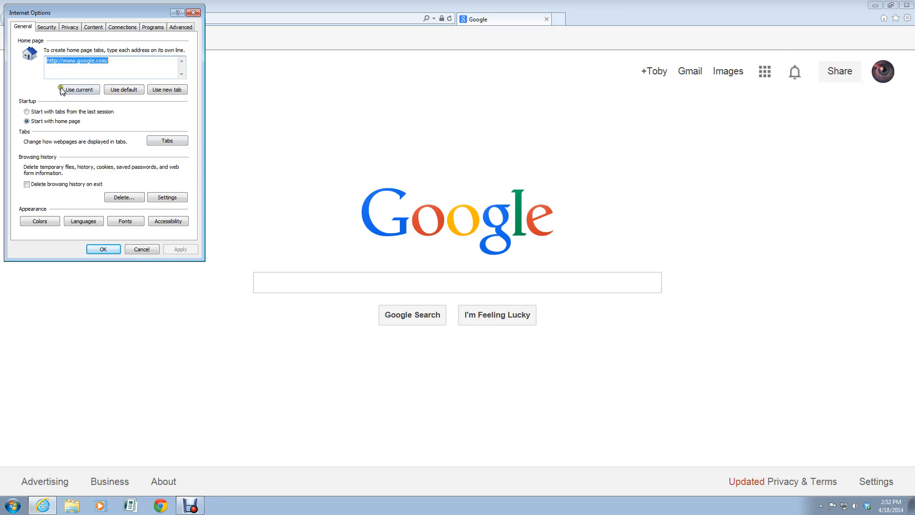
Step: On the Security tab, open Custom level for the Internet zone
{"action": "left_click", "coordinate": [47, 28]}
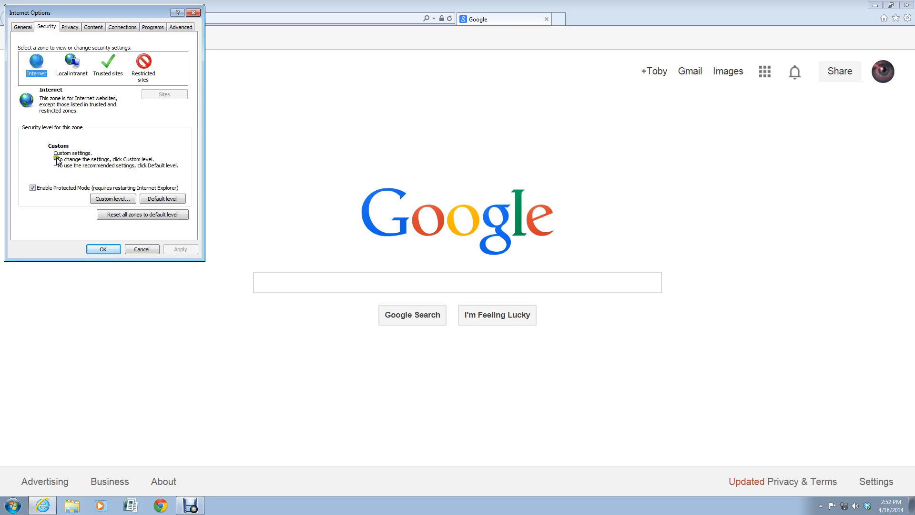
{"action": "left_click", "coordinate": [106, 200]}
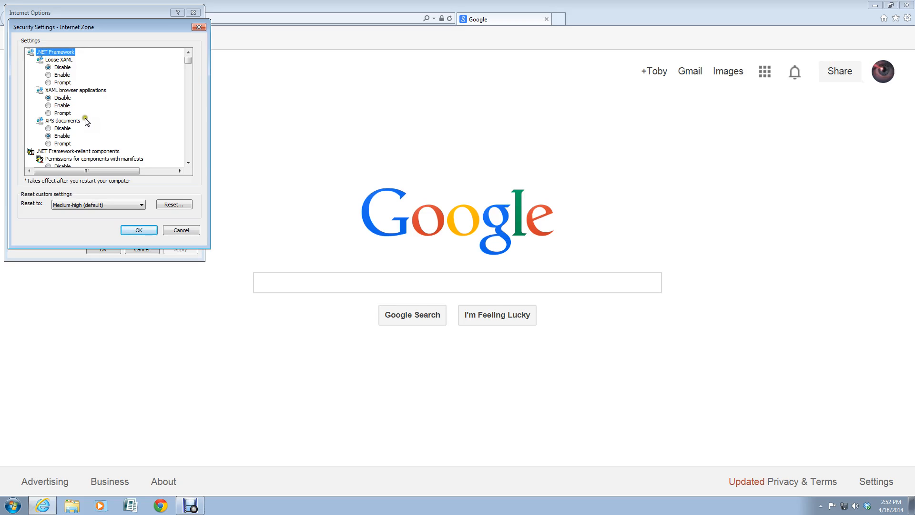
Step: Scroll to ActiveX controls and plug-ins and select the Allow ActiveX Filtering setting
{"action": "scroll", "coordinate": [92, 115], "scroll_direction": "down", "scroll_amount": 3}
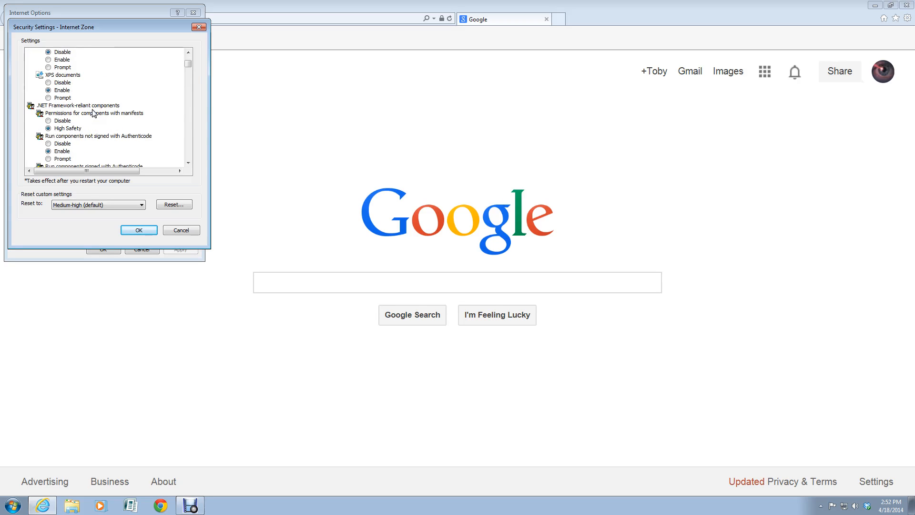
{"action": "scroll", "coordinate": [94, 113], "scroll_direction": "down", "scroll_amount": 2}
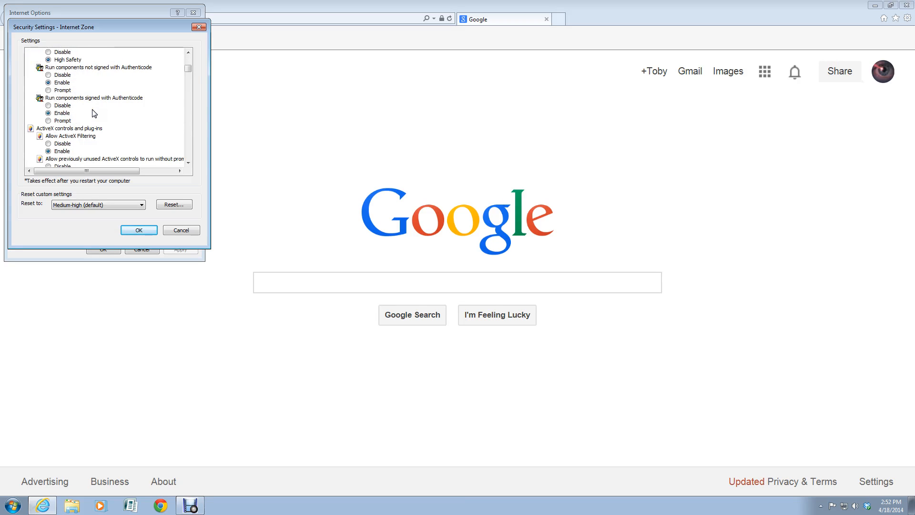
{"action": "scroll", "coordinate": [93, 113], "scroll_direction": "down", "scroll_amount": 2}
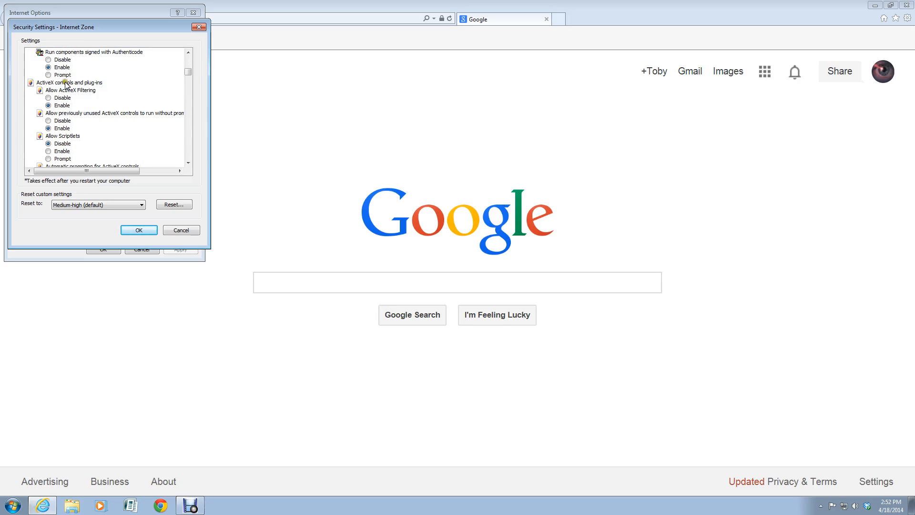
{"action": "left_click", "coordinate": [65, 83]}
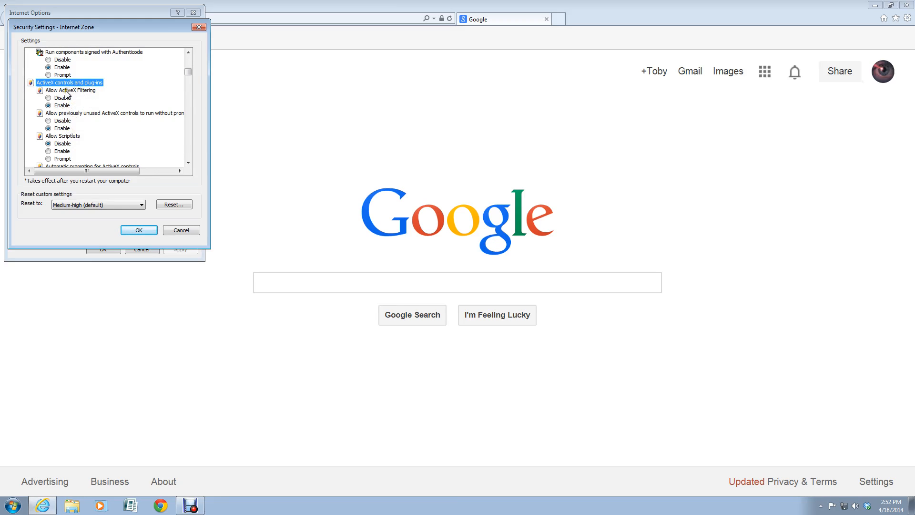
{"action": "left_click", "coordinate": [67, 91]}
{"action": "left_click", "coordinate": [77, 114]}
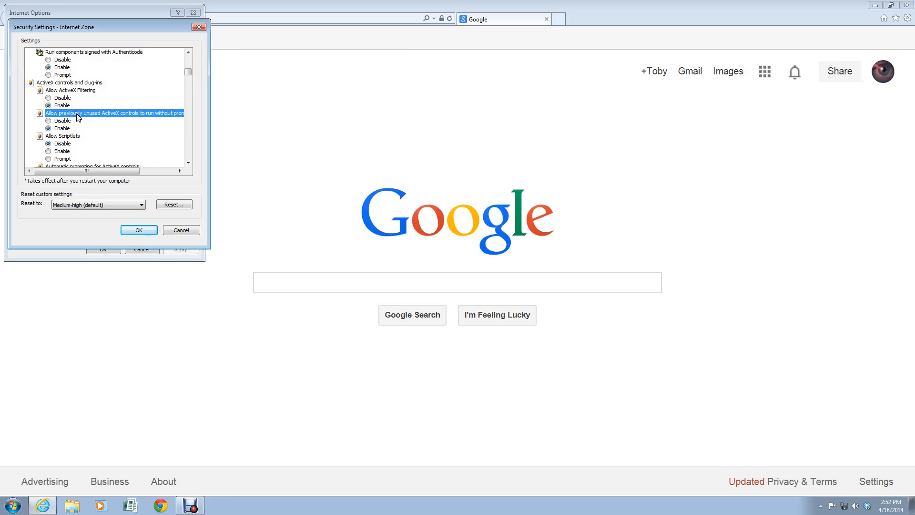
{"action": "left_click", "coordinate": [75, 91]}
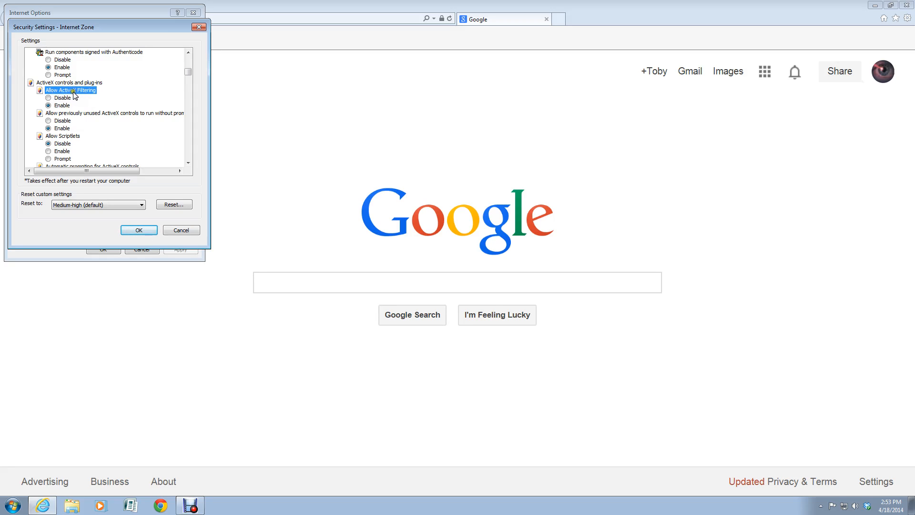
{"action": "left_click", "coordinate": [64, 99]}
{"action": "scroll", "coordinate": [103, 128], "scroll_direction": "down", "scroll_amount": 1}
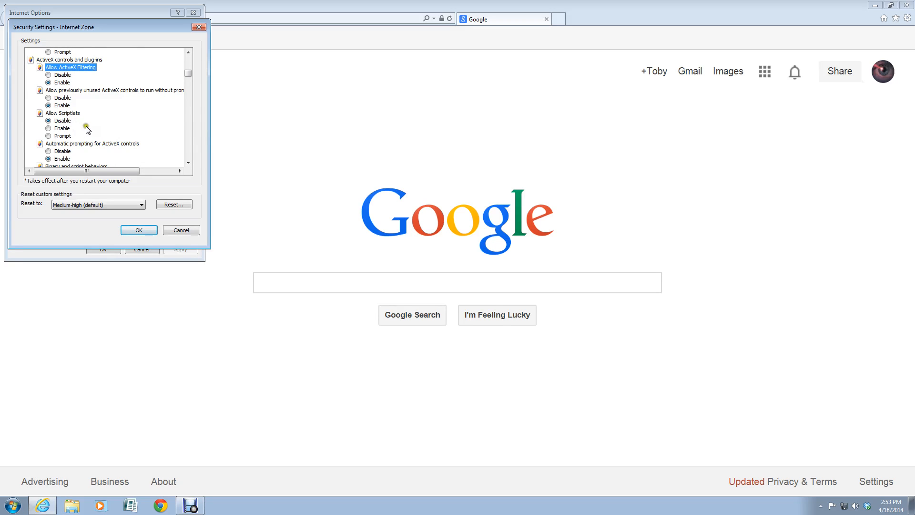
{"action": "scroll", "coordinate": [88, 125], "scroll_direction": "down", "scroll_amount": 1}
{"action": "scroll", "coordinate": [90, 123], "scroll_direction": "down", "scroll_amount": 1}
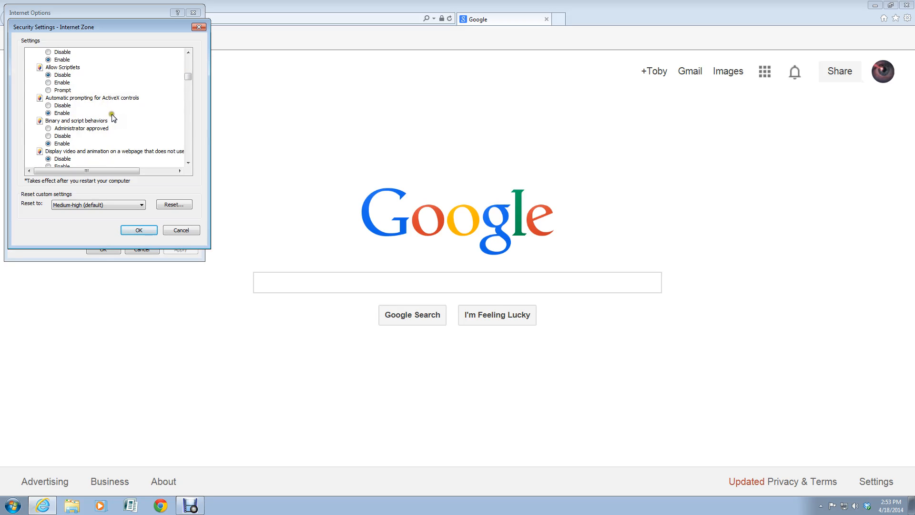
{"action": "scroll", "coordinate": [85, 113], "scroll_direction": "down", "scroll_amount": 1}
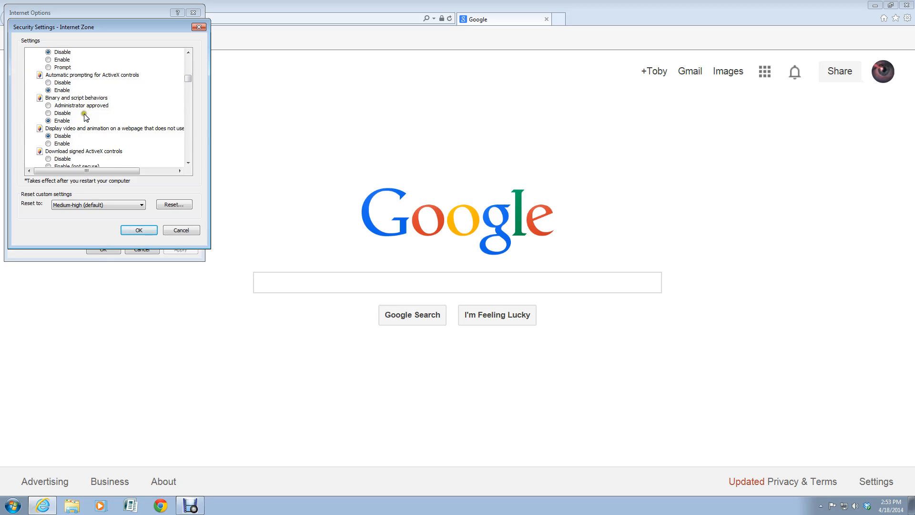
{"action": "scroll", "coordinate": [105, 129], "scroll_direction": "down", "scroll_amount": 1}
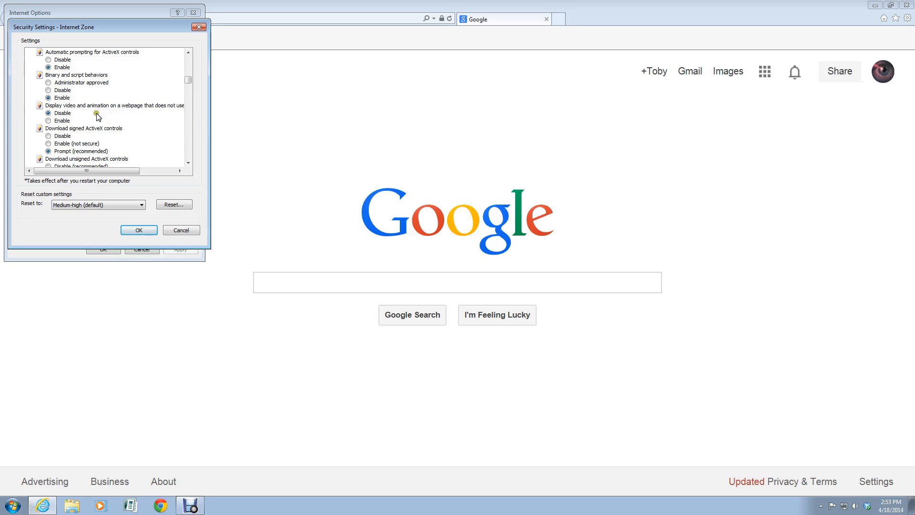
{"action": "scroll", "coordinate": [123, 113], "scroll_direction": "down", "scroll_amount": 1}
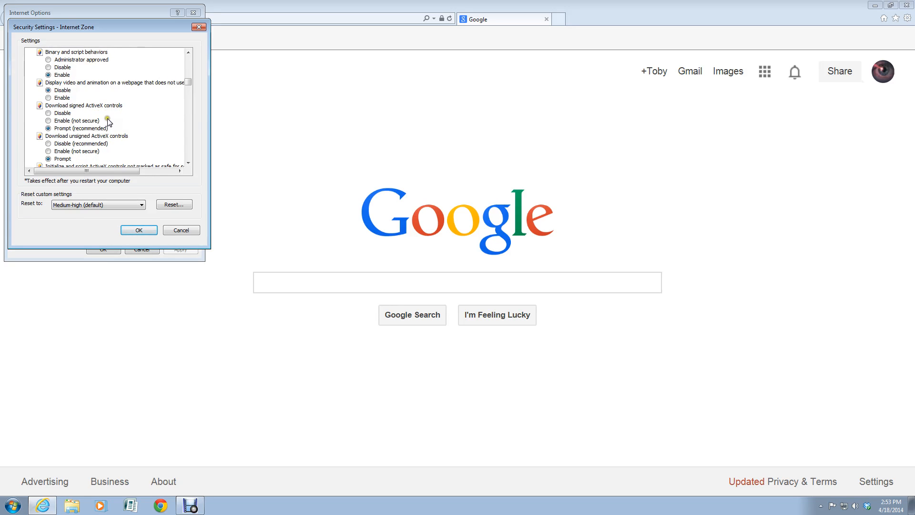
{"action": "left_click", "coordinate": [81, 112]}
{"action": "scroll", "coordinate": [58, 131], "scroll_direction": "down", "scroll_amount": 1}
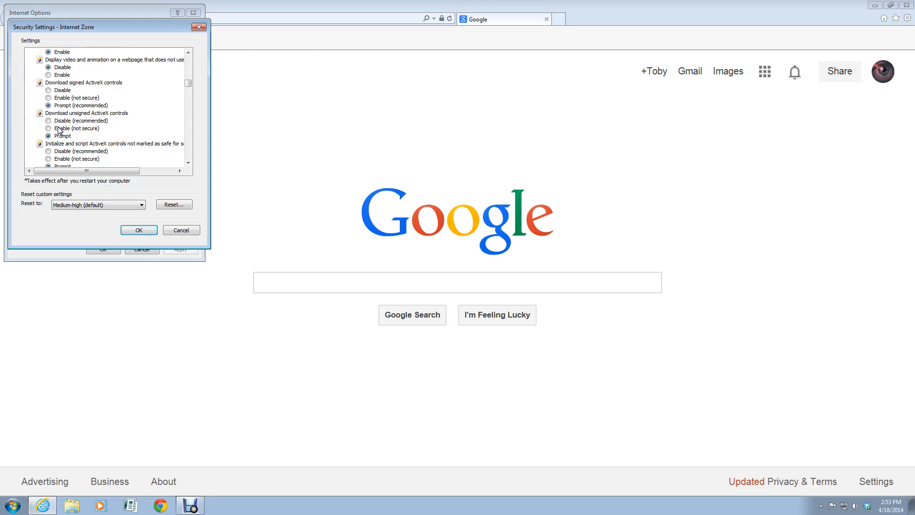
{"action": "scroll", "coordinate": [59, 130], "scroll_direction": "down", "scroll_amount": 2}
{"action": "scroll", "coordinate": [60, 129], "scroll_direction": "down", "scroll_amount": 2}
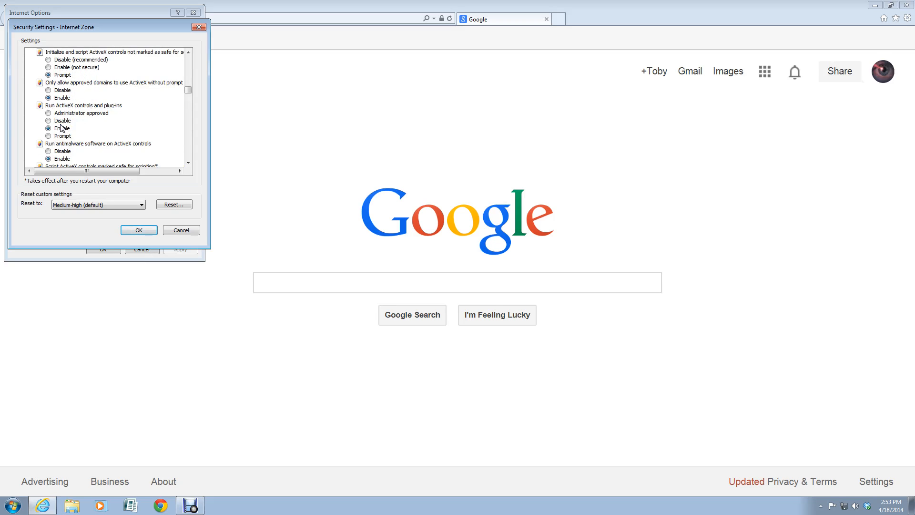
{"action": "scroll", "coordinate": [61, 128], "scroll_direction": "down", "scroll_amount": 3}
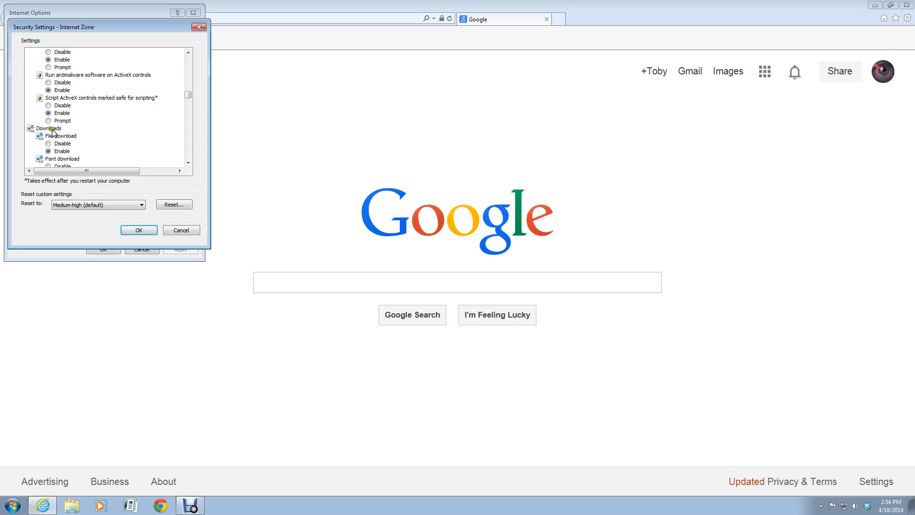
{"action": "scroll", "coordinate": [50, 128], "scroll_direction": "up", "scroll_amount": 15}
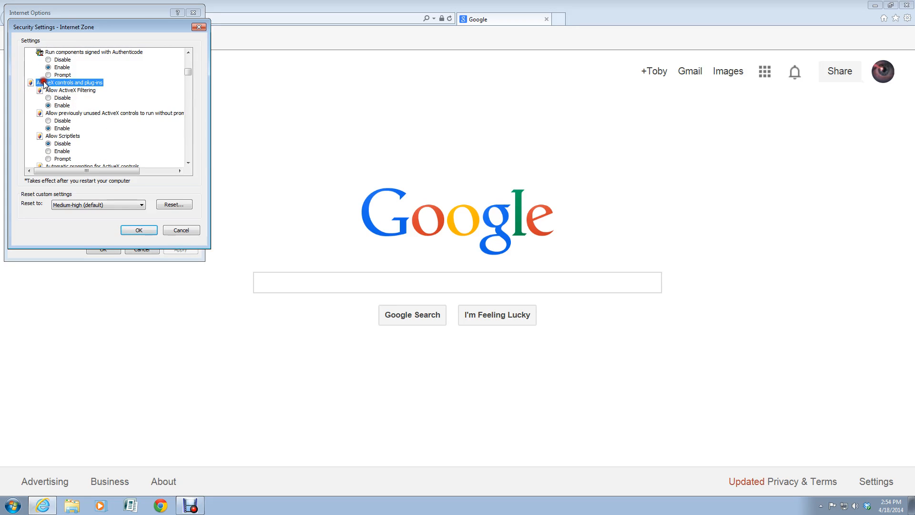
Step: Review the ActiveX controls and plug-ins entries, including Allow ActiveX Filtering
{"action": "left_click", "coordinate": [42, 82]}
{"action": "left_click", "coordinate": [66, 90]}
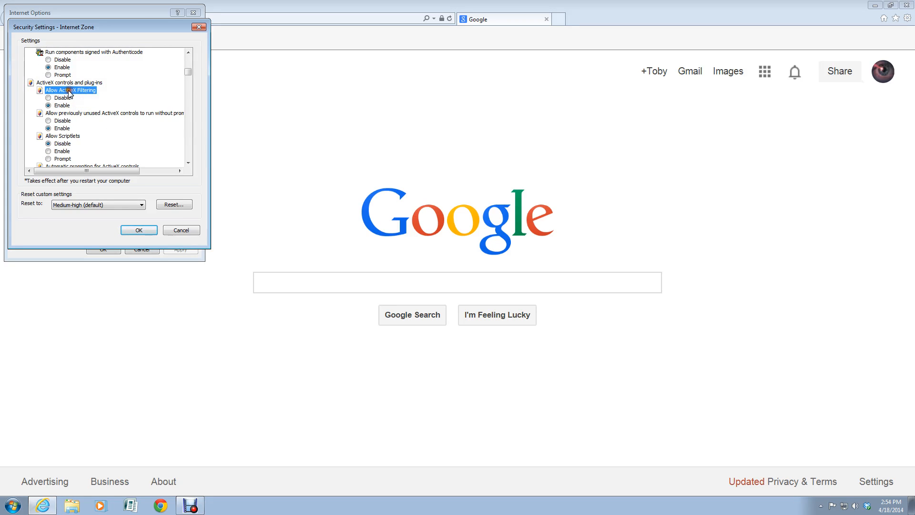
{"action": "left_click", "coordinate": [56, 82]}
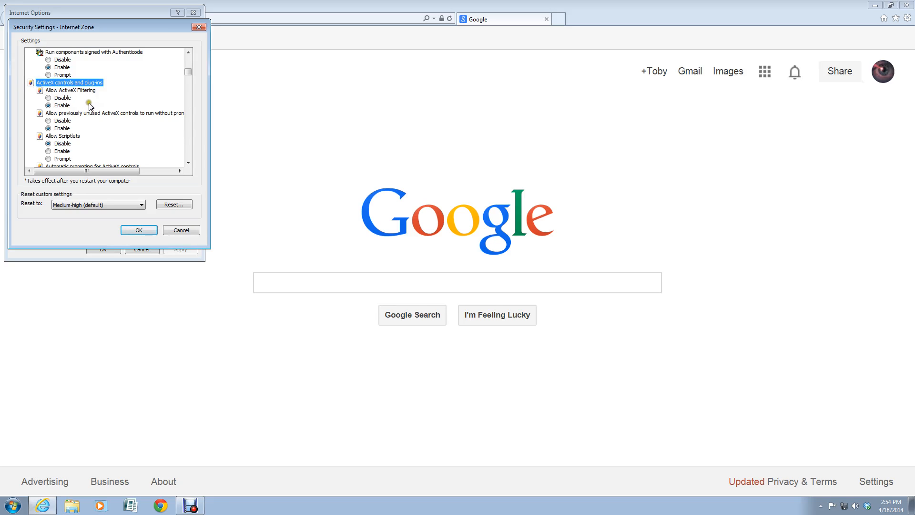
{"action": "scroll", "coordinate": [91, 106], "scroll_direction": "down", "scroll_amount": 6}
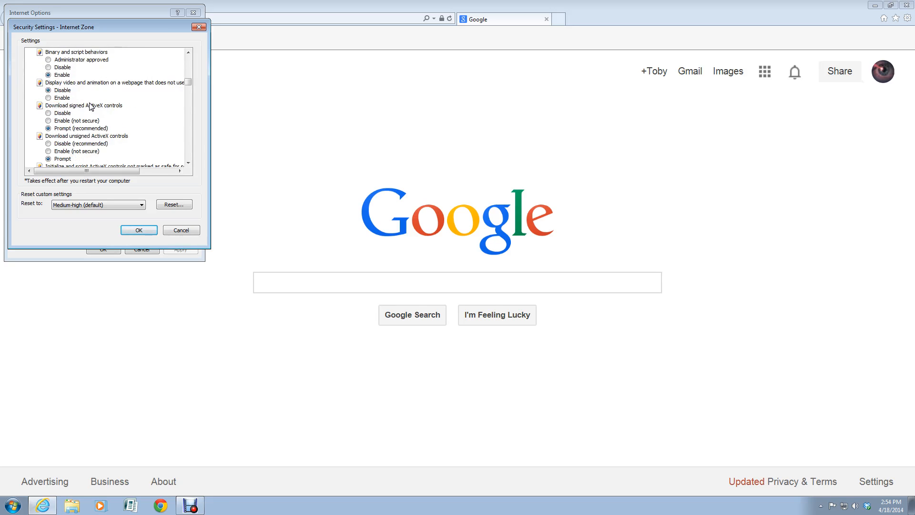
{"action": "scroll", "coordinate": [90, 106], "scroll_direction": "down", "scroll_amount": 2}
{"action": "left_click", "coordinate": [89, 102]}
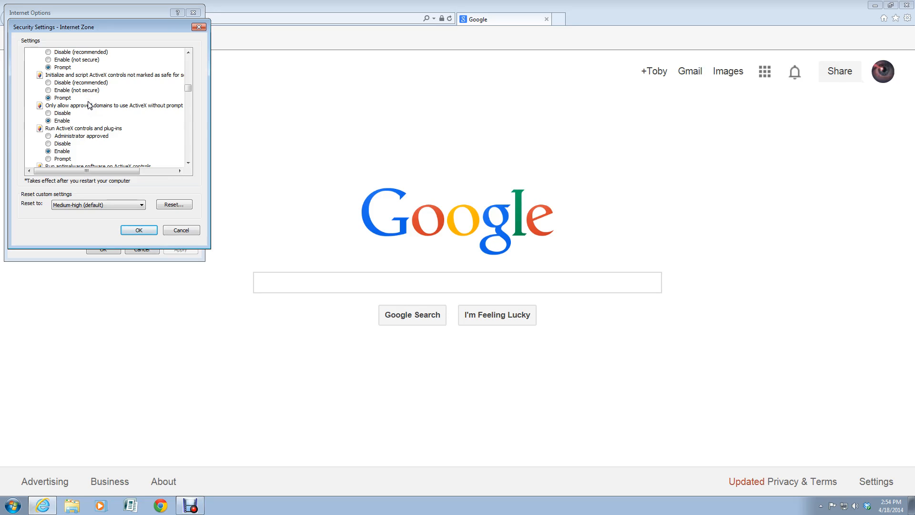
Step: Accept the custom Internet zone settings, leaving the zone level at Custom
{"action": "left_click", "coordinate": [133, 230]}
{"action": "left_click", "coordinate": [133, 229]}
{"action": "left_click", "coordinate": [132, 228]}
{"action": "left_click", "coordinate": [140, 230]}
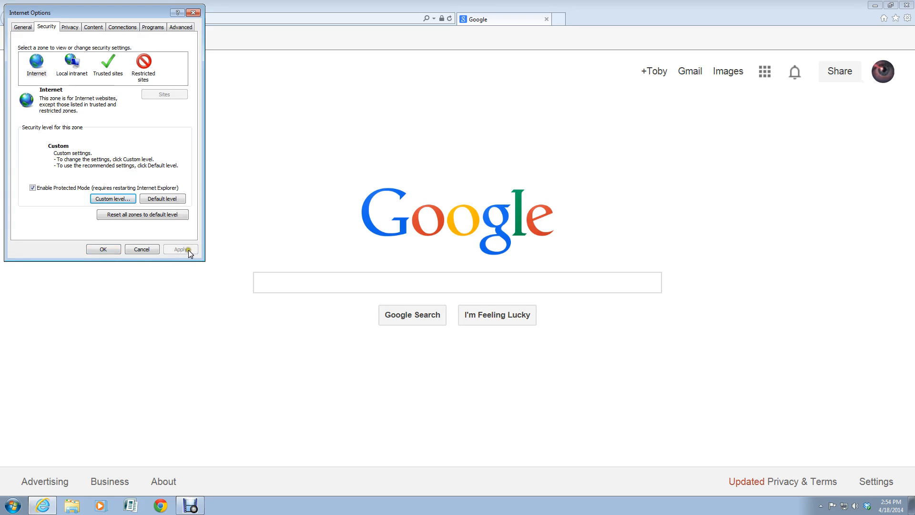
Step: Close Internet Options with the custom zone settings saved, back on the Google home page
{"action": "left_click", "coordinate": [102, 249]}
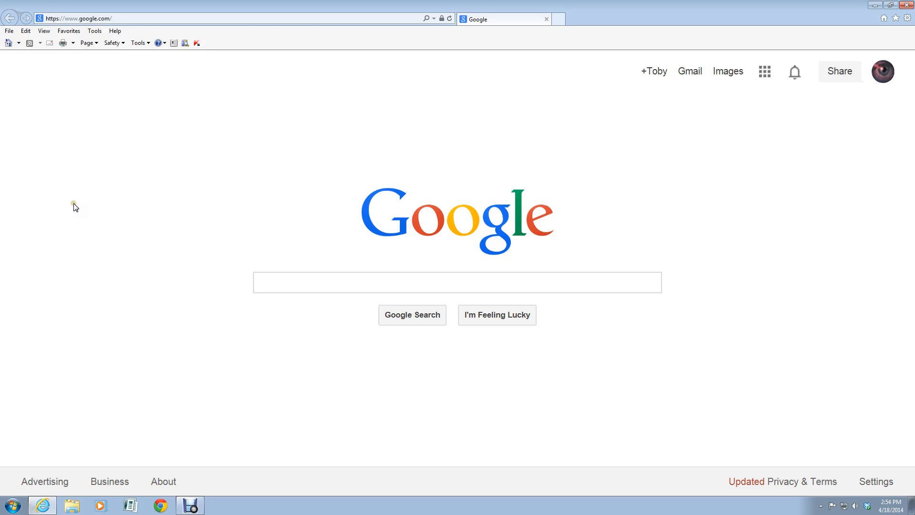
{"action": "left_click", "coordinate": [112, 94]}
{"action": "left_click", "coordinate": [115, 98]}
{"action": "left_click", "coordinate": [112, 101]}
{"action": "left_click", "coordinate": [110, 112]}
{"action": "left_click", "coordinate": [249, 125]}
{"action": "left_click", "coordinate": [307, 117]}
{"action": "left_click", "coordinate": [370, 96]}
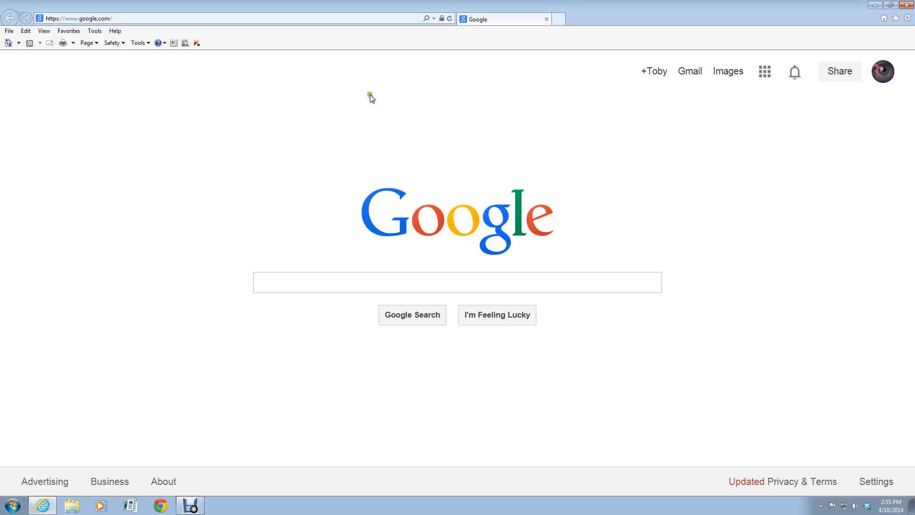
{"action": "left_click", "coordinate": [434, 19]}
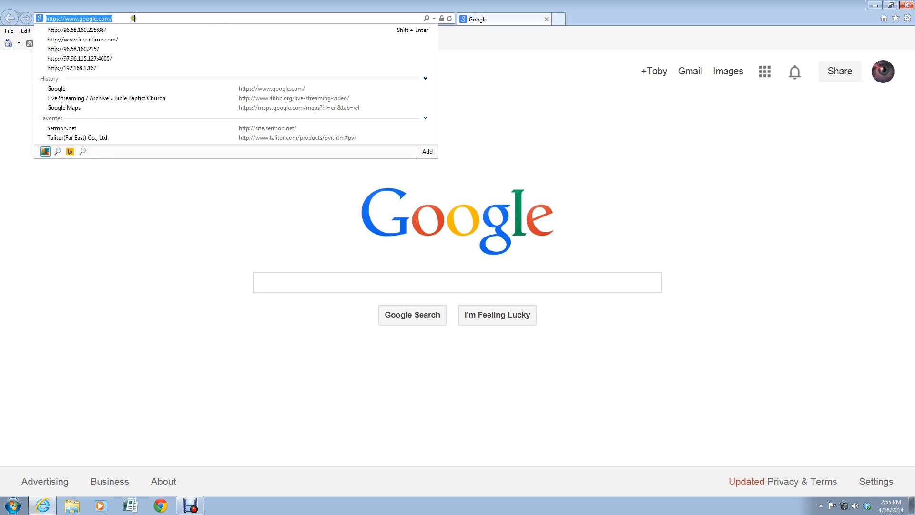
{"action": "left_click", "coordinate": [83, 69]}
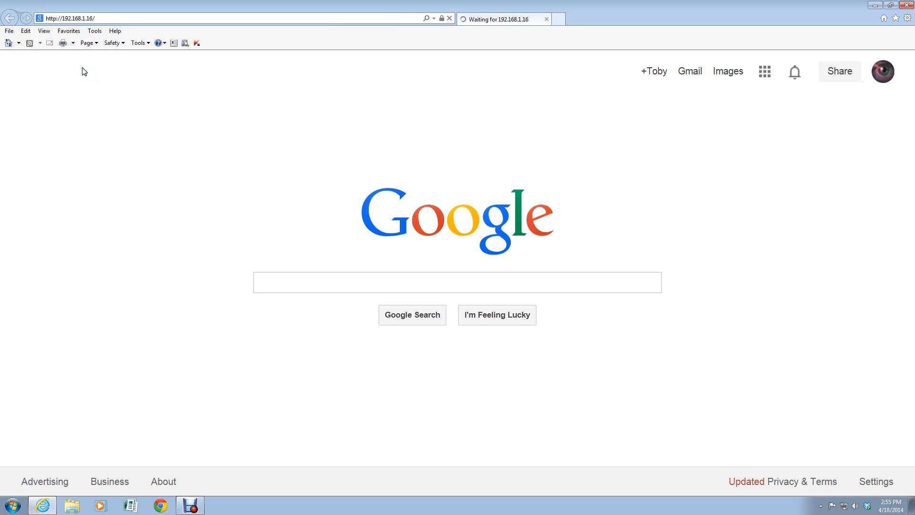
{"action": "left_click", "coordinate": [212, 104]}
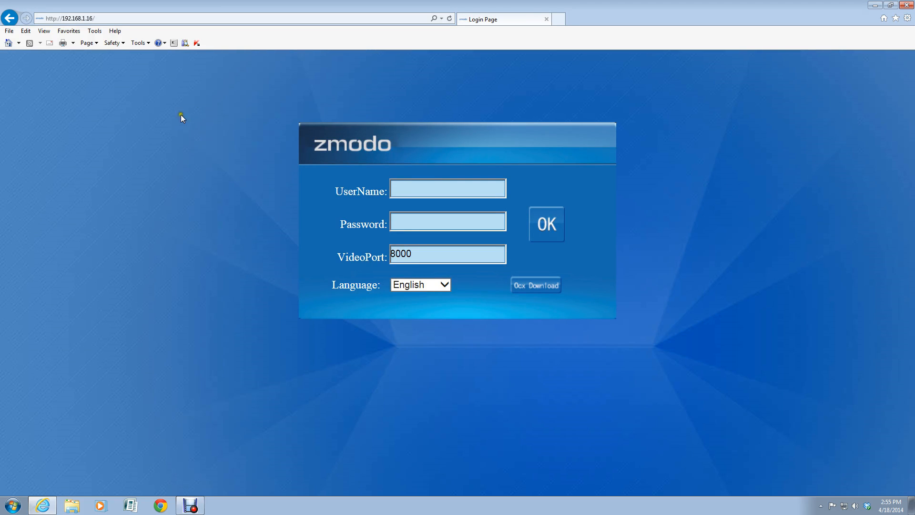
Step: Enter the DVR user name and password and sign in to the Web Manager
{"action": "left_click", "coordinate": [400, 185]}
{"action": "left_click", "coordinate": [401, 186]}
{"action": "left_click", "coordinate": [624, 184]}
{"action": "type", "text": "admi123456"}
{"action": "left_click", "coordinate": [550, 221]}
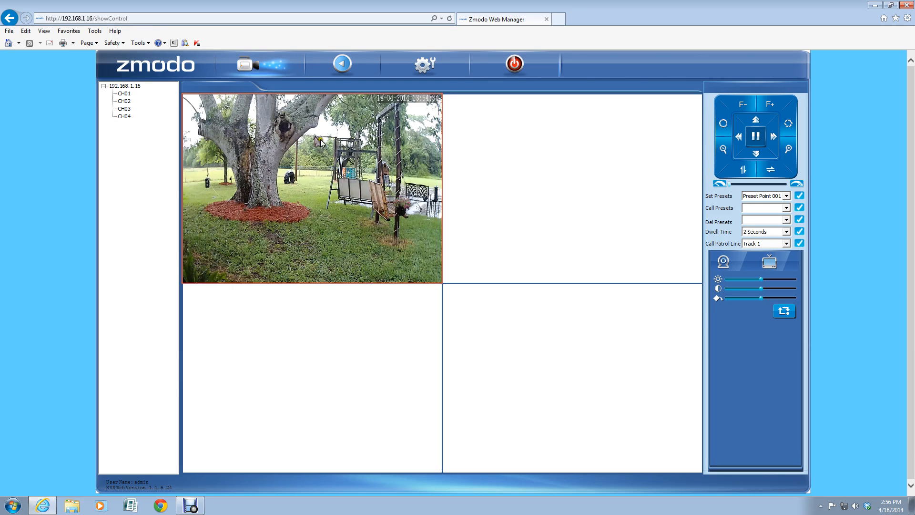
Step: Close channel 1's backyard camera feed so all four live-view panes are empty
{"action": "right_click", "coordinate": [315, 159]}
{"action": "left_click", "coordinate": [342, 168]}
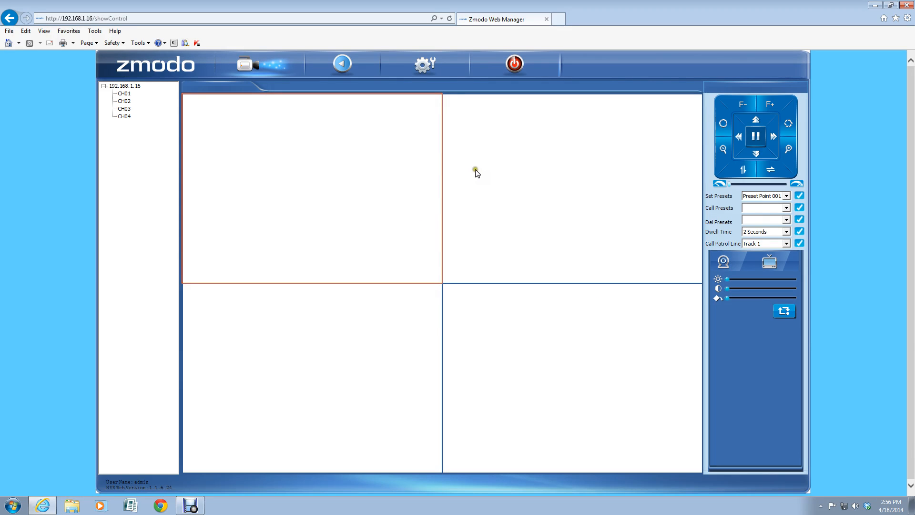
{"action": "left_click", "coordinate": [452, 152]}
{"action": "left_click", "coordinate": [462, 211]}
{"action": "left_click", "coordinate": [462, 216]}
Step: Add 192.168.1.16 to the Compatibility View list and reload the DVR page
{"action": "left_click", "coordinate": [712, 99]}
{"action": "left_click", "coordinate": [907, 19]}
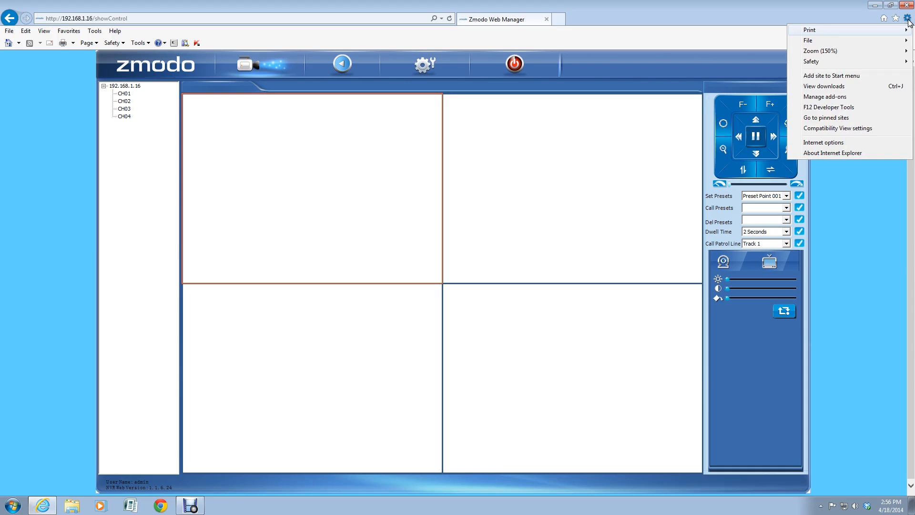
{"action": "left_click", "coordinate": [829, 129]}
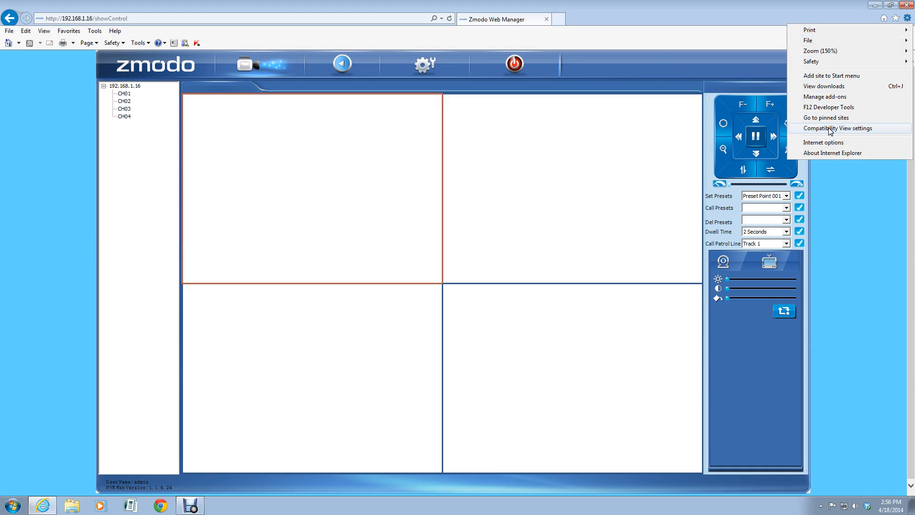
{"action": "left_click", "coordinate": [830, 129]}
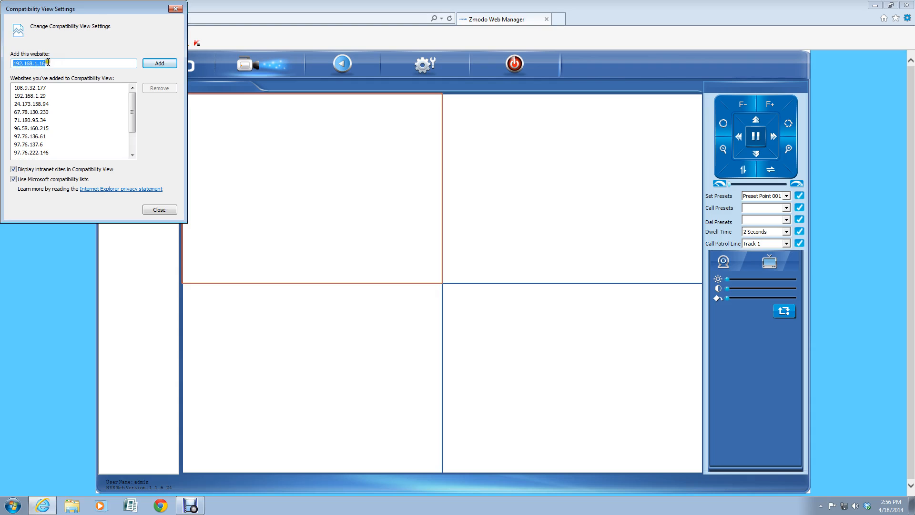
{"action": "left_click_drag", "start_coordinate": [95, 10], "coordinate": [105, 48]}
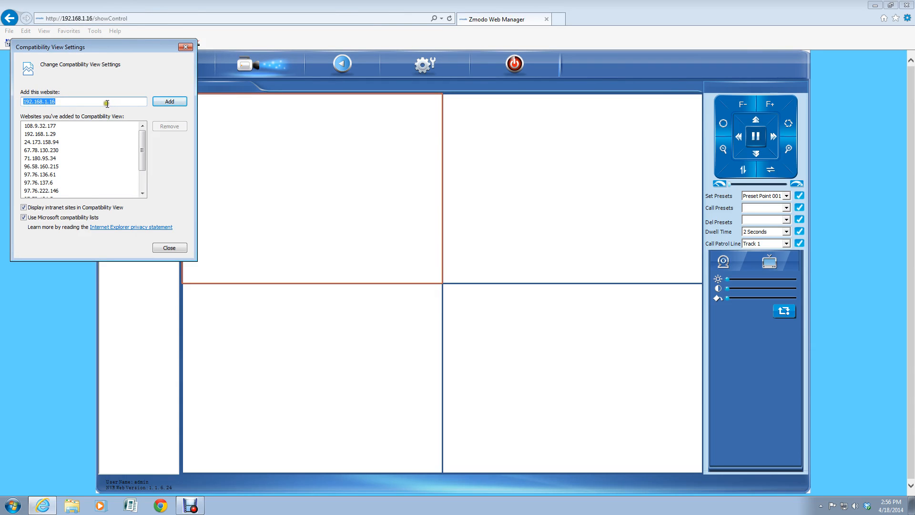
{"action": "left_click", "coordinate": [165, 104]}
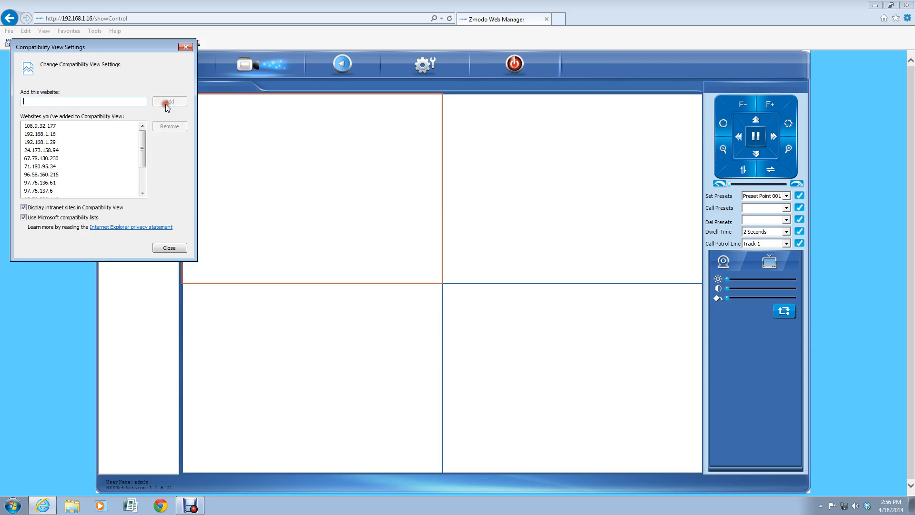
{"action": "left_click", "coordinate": [170, 247]}
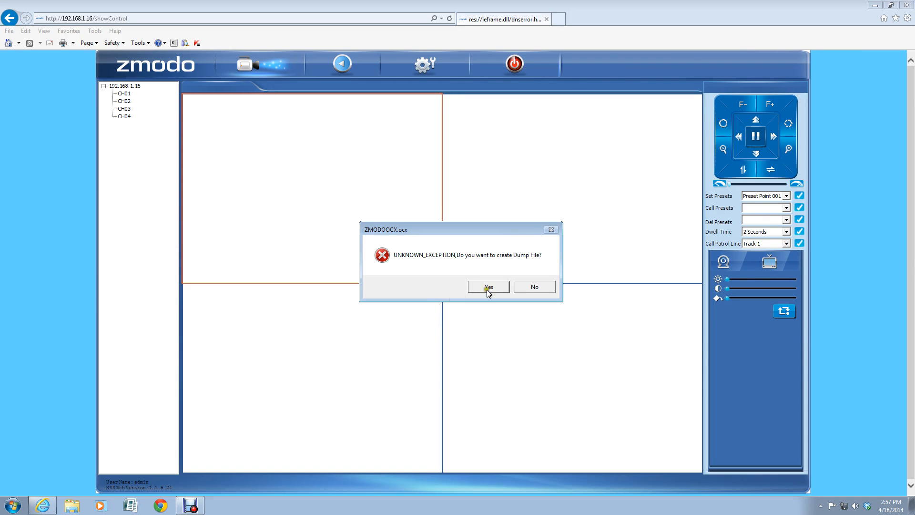
Step: Dismiss the ZMODOOCX.ocx crash error and close the reopened CH01 live view
{"action": "left_click", "coordinate": [530, 286]}
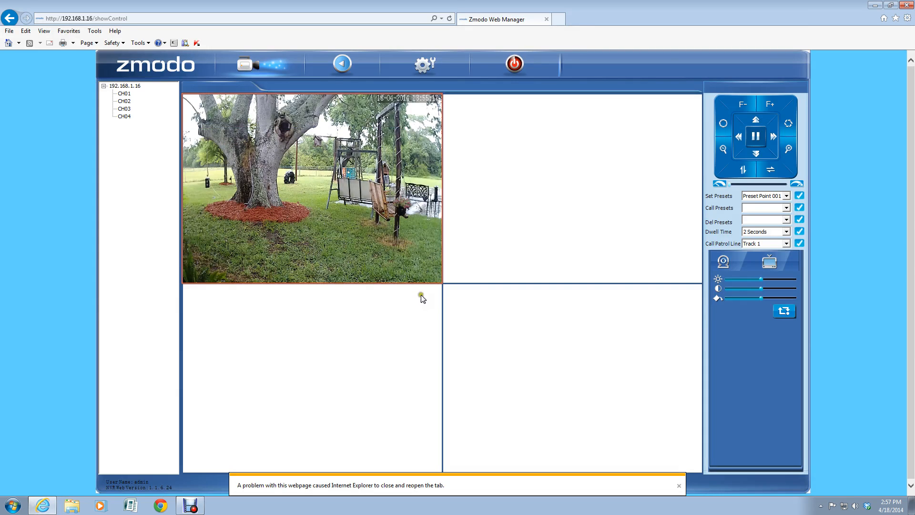
{"action": "right_click", "coordinate": [337, 206]}
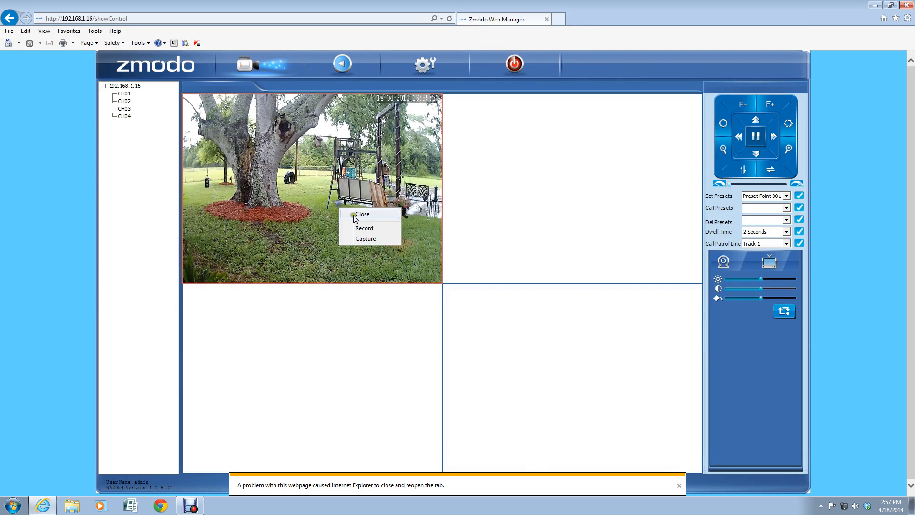
{"action": "left_click", "coordinate": [363, 213]}
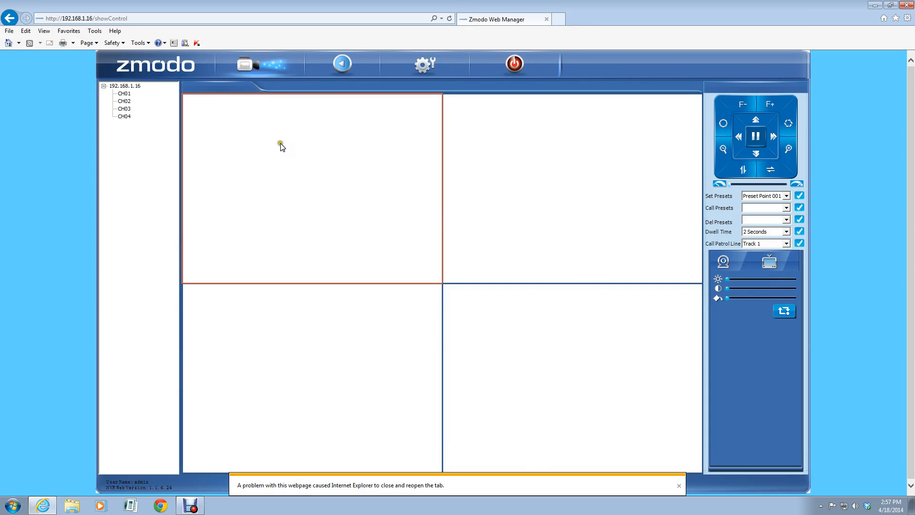
{"action": "left_click", "coordinate": [907, 20]}
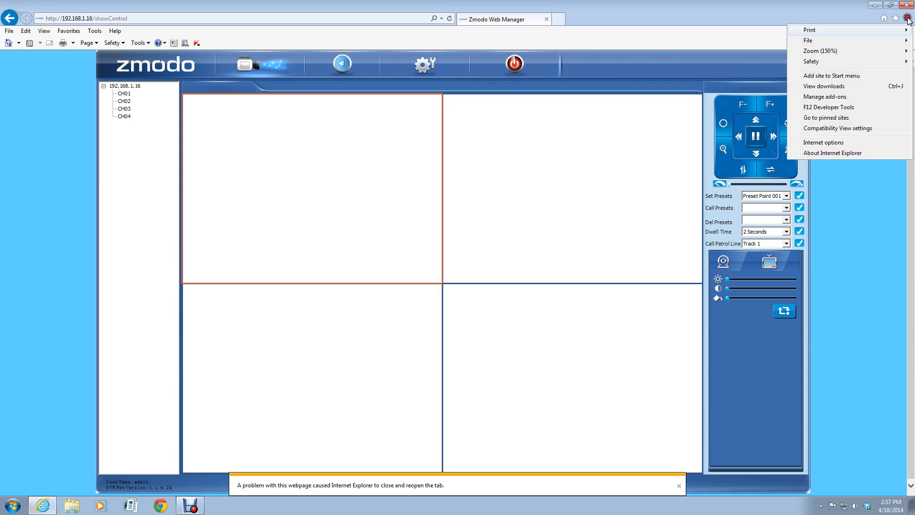
{"action": "left_click", "coordinate": [814, 142]}
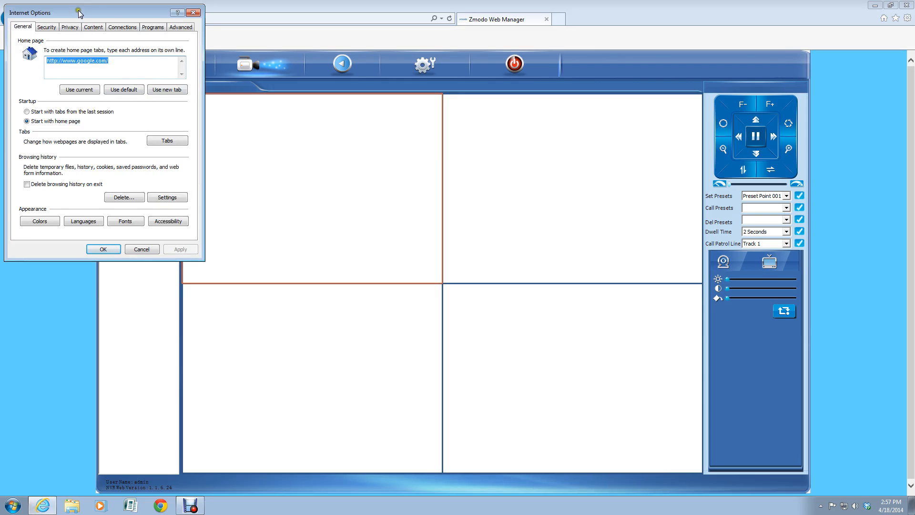
{"action": "left_click_drag", "start_coordinate": [79, 13], "coordinate": [91, 81]}
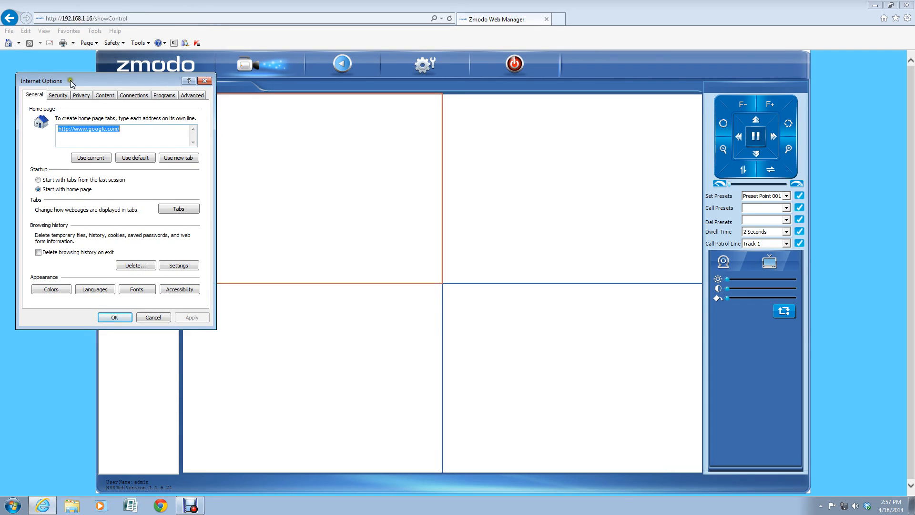
{"action": "left_click", "coordinate": [58, 95]}
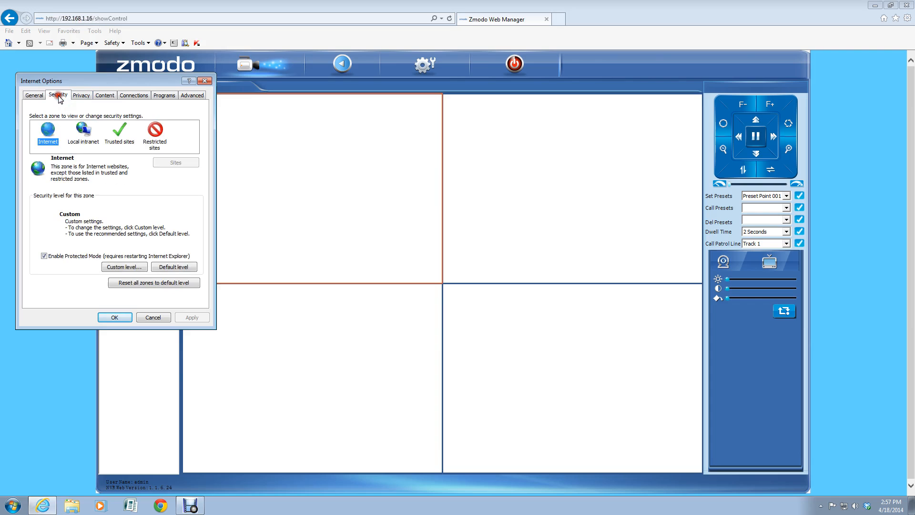
{"action": "left_click", "coordinate": [119, 138]}
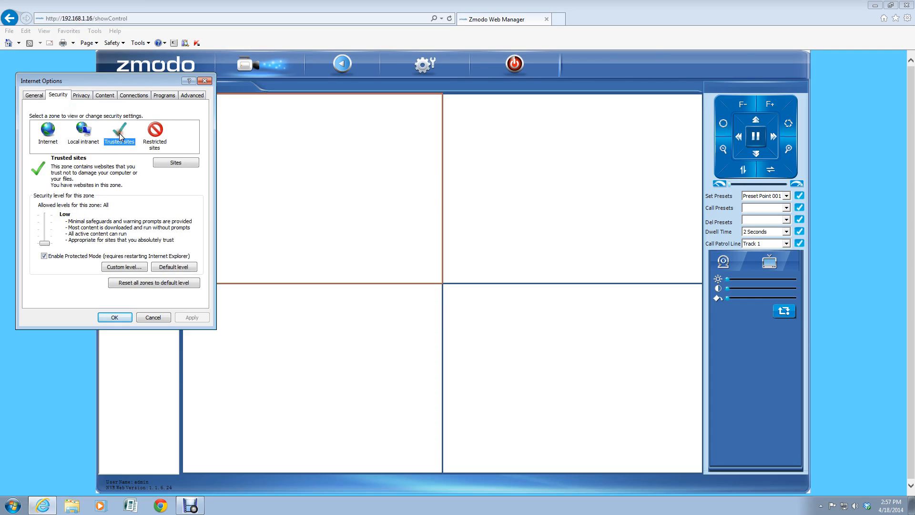
{"action": "left_click", "coordinate": [175, 163]}
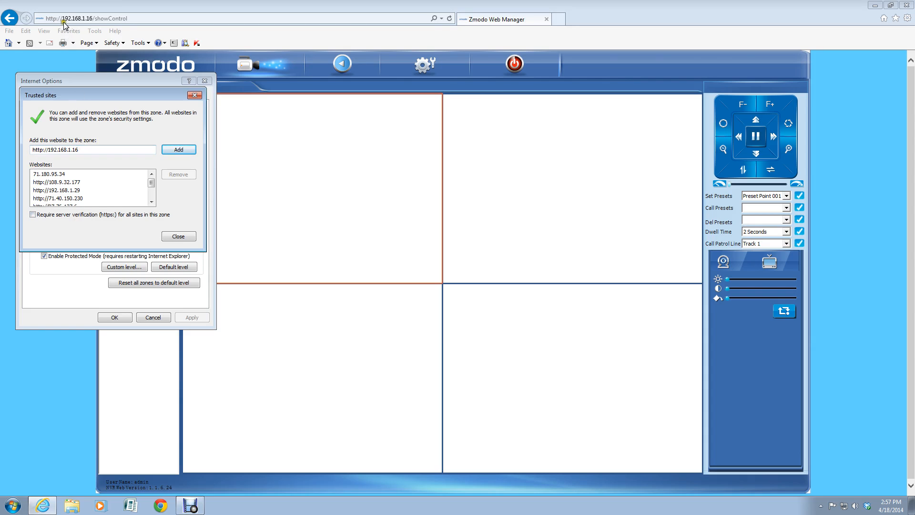
{"action": "left_click", "coordinate": [179, 151]}
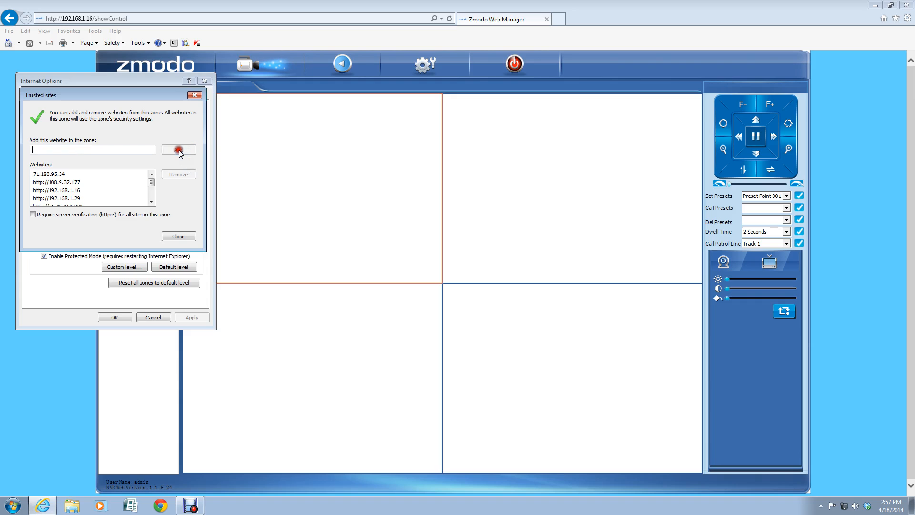
{"action": "left_click", "coordinate": [176, 236]}
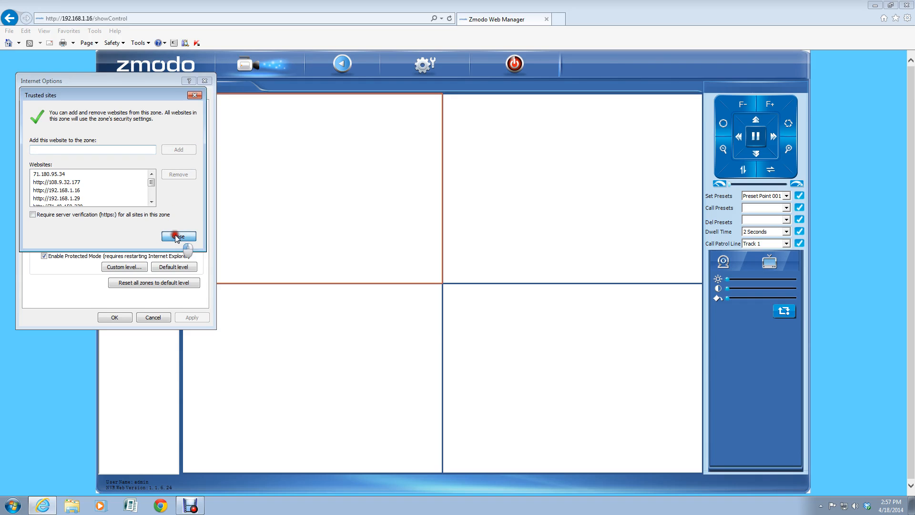
{"action": "left_click", "coordinate": [115, 318]}
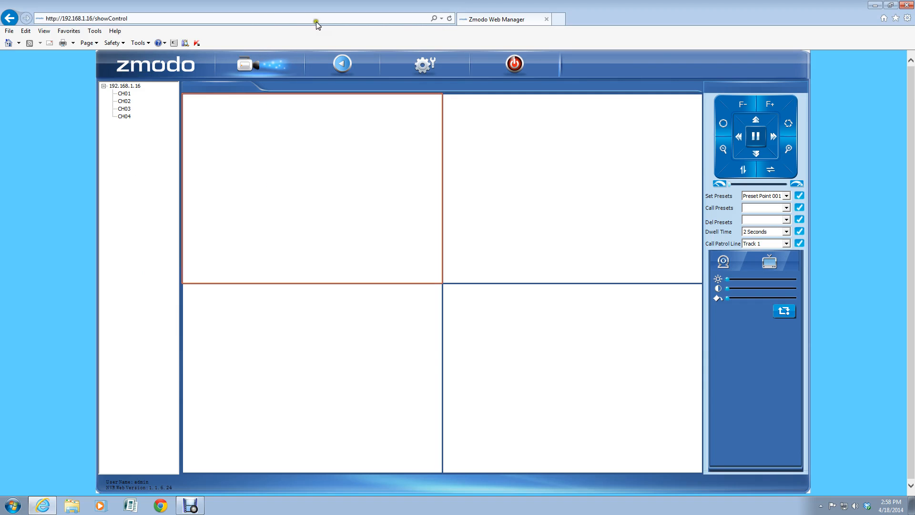
Step: Reload the viewer and clear the dump-file, folder, error and tab-reopened prompts so CH01 plays again
{"action": "left_click", "coordinate": [451, 18]}
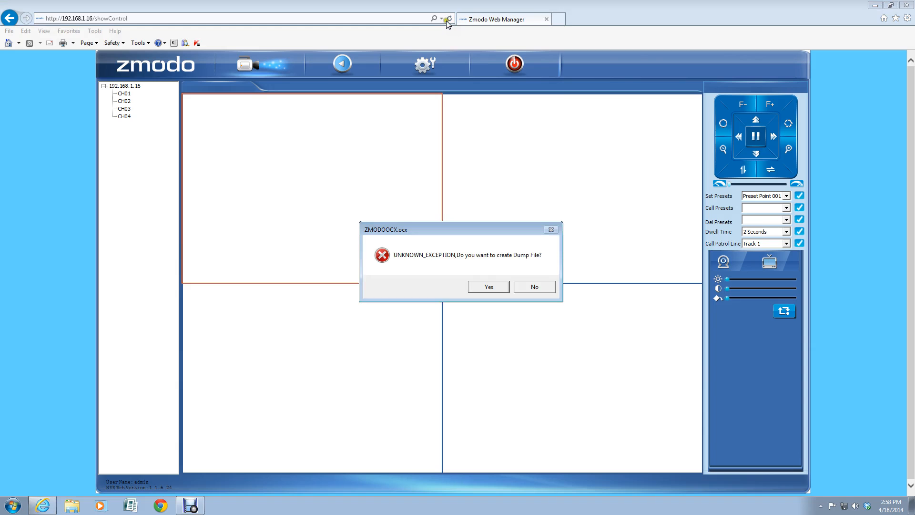
{"action": "left_click", "coordinate": [406, 239]}
{"action": "left_click", "coordinate": [487, 289]}
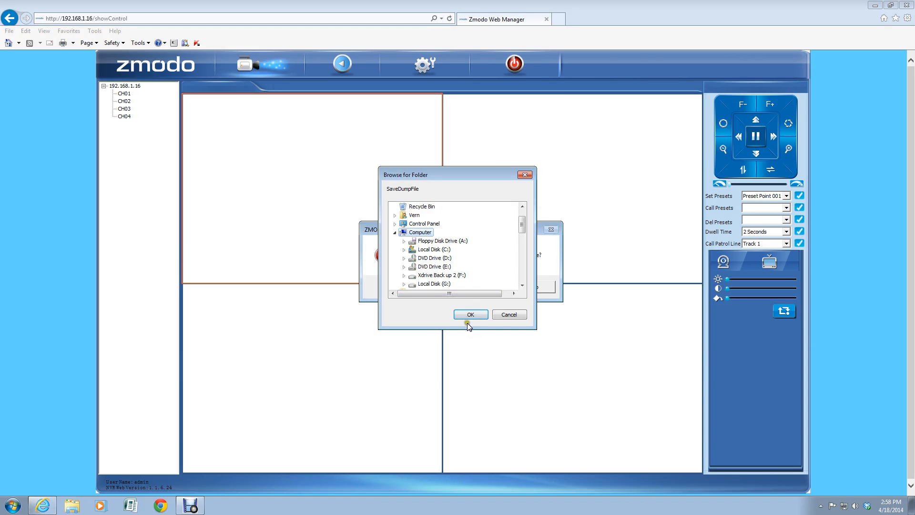
{"action": "left_click", "coordinate": [506, 315]}
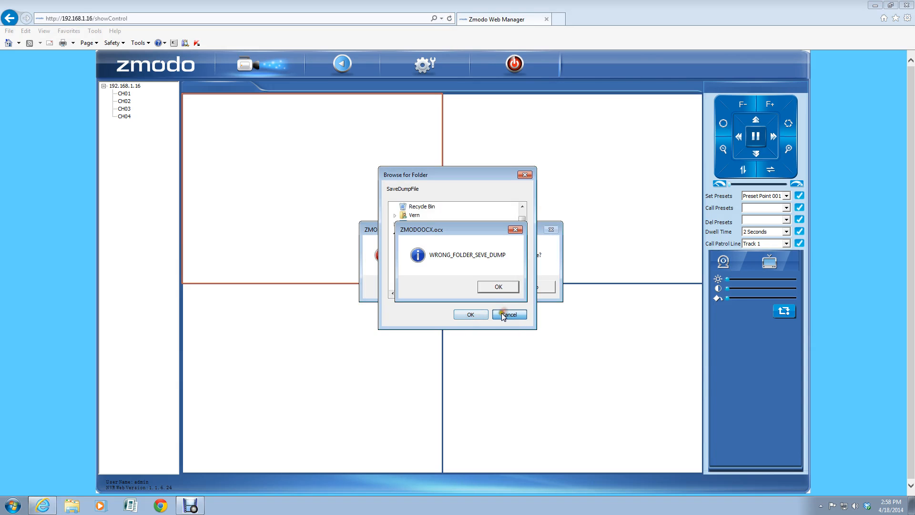
{"action": "left_click", "coordinate": [498, 290]}
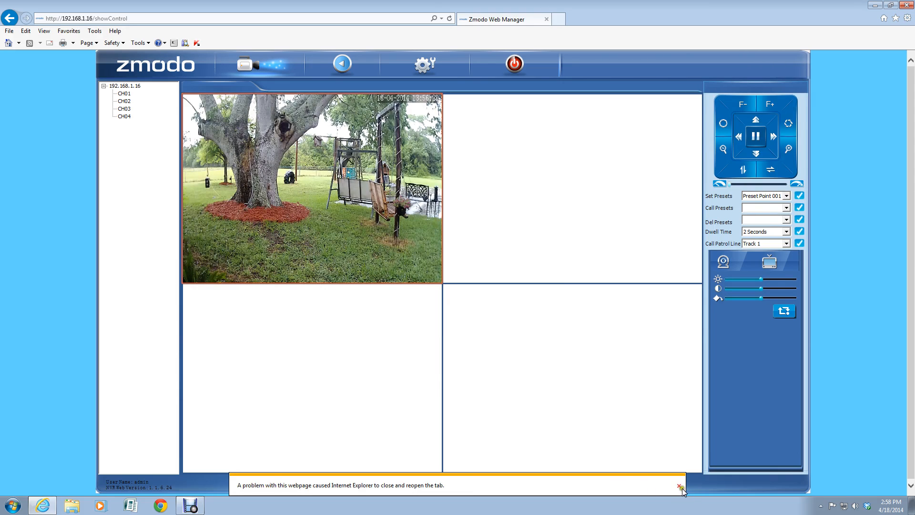
{"action": "left_click", "coordinate": [677, 483]}
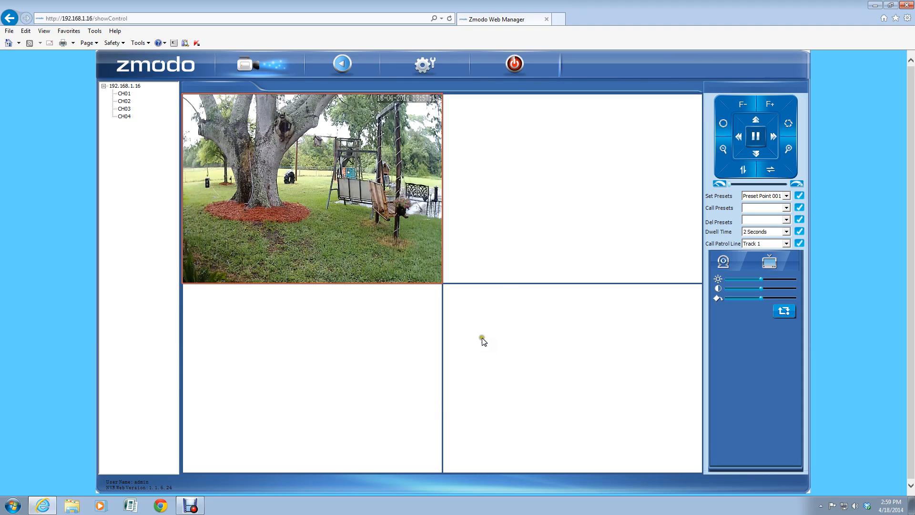
Step: Close the backyard feed in the top-left tile, check the other tiles, then select CH01
{"action": "right_click", "coordinate": [330, 151]}
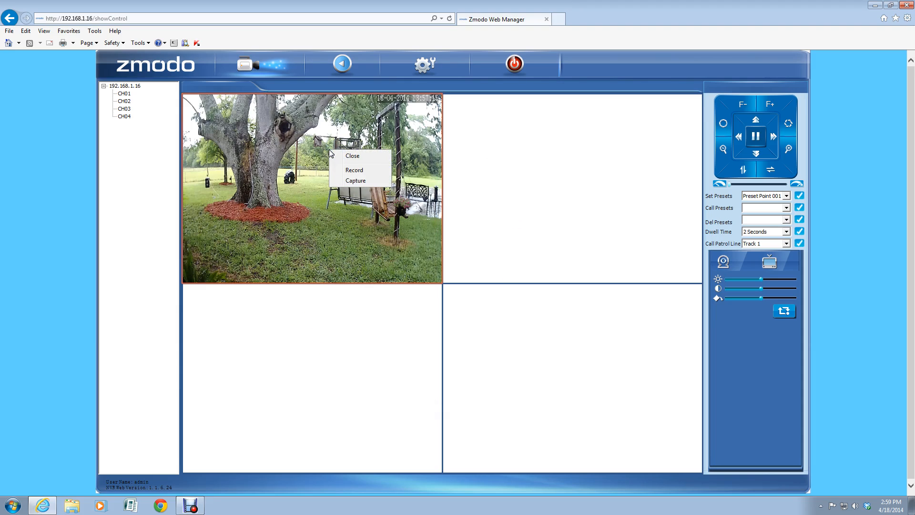
{"action": "left_click", "coordinate": [353, 157]}
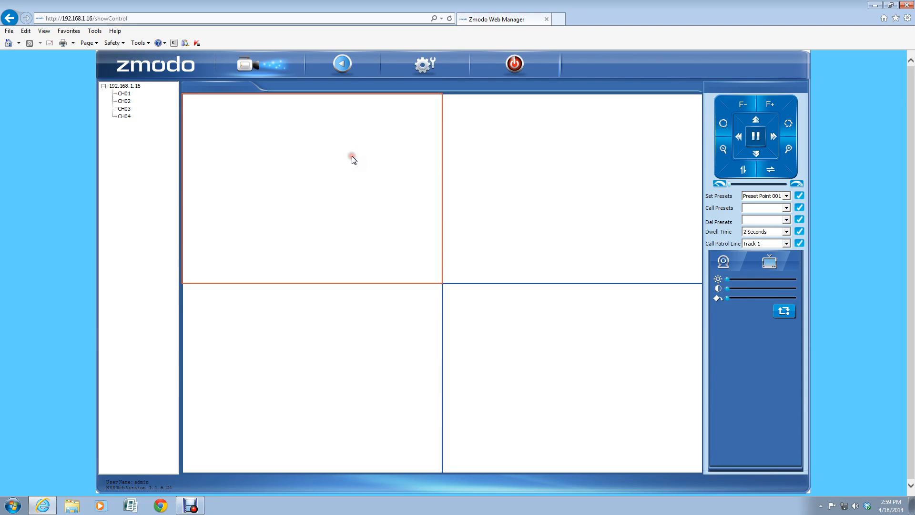
{"action": "left_click", "coordinate": [527, 160]}
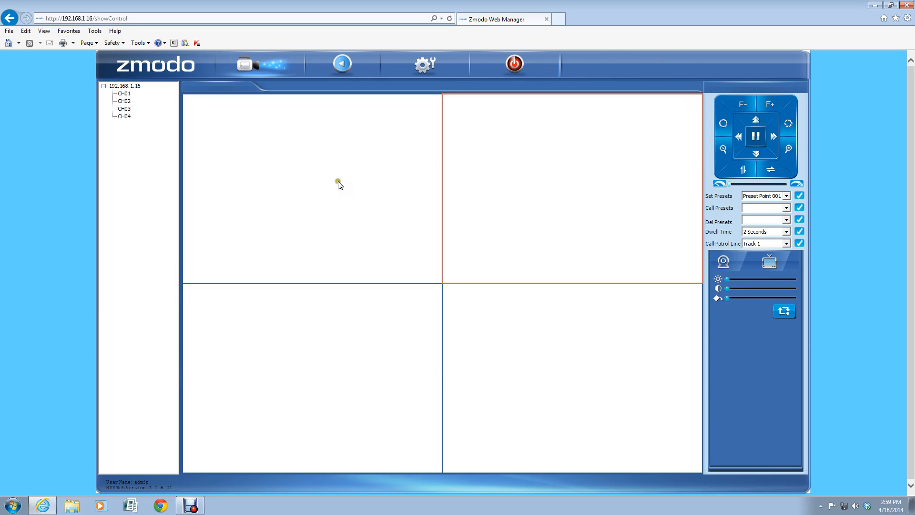
{"action": "left_click", "coordinate": [273, 173]}
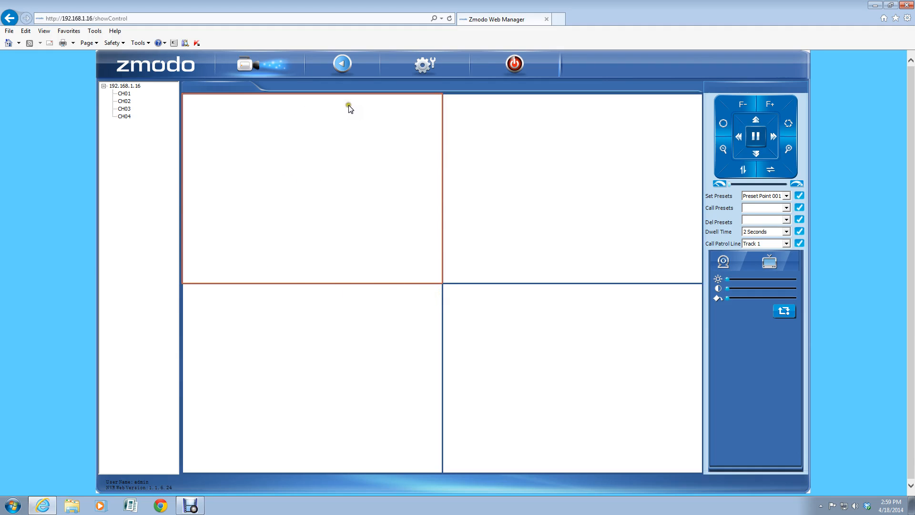
{"action": "left_click", "coordinate": [543, 166]}
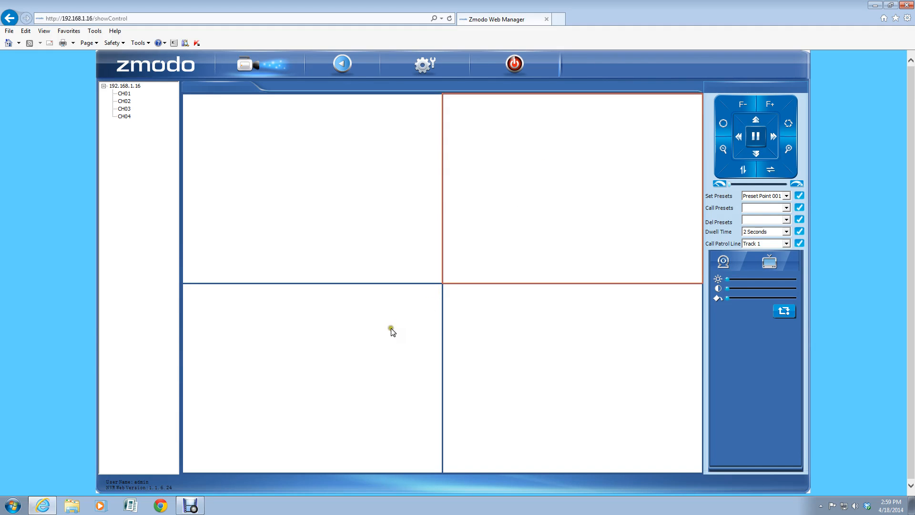
{"action": "left_click", "coordinate": [391, 348]}
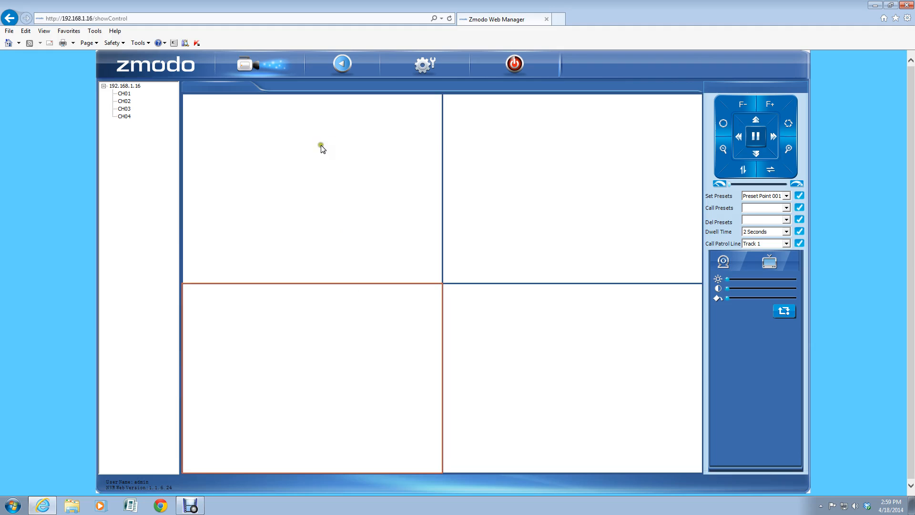
{"action": "left_click", "coordinate": [313, 155]}
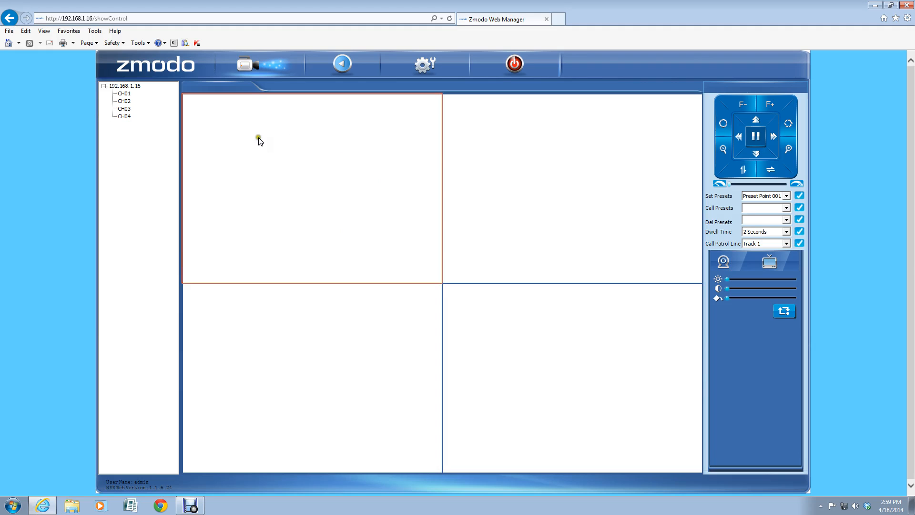
{"action": "left_click", "coordinate": [125, 94]}
Step: Open CH01's live feed in HD quality and show it full screen
{"action": "right_click", "coordinate": [124, 94]}
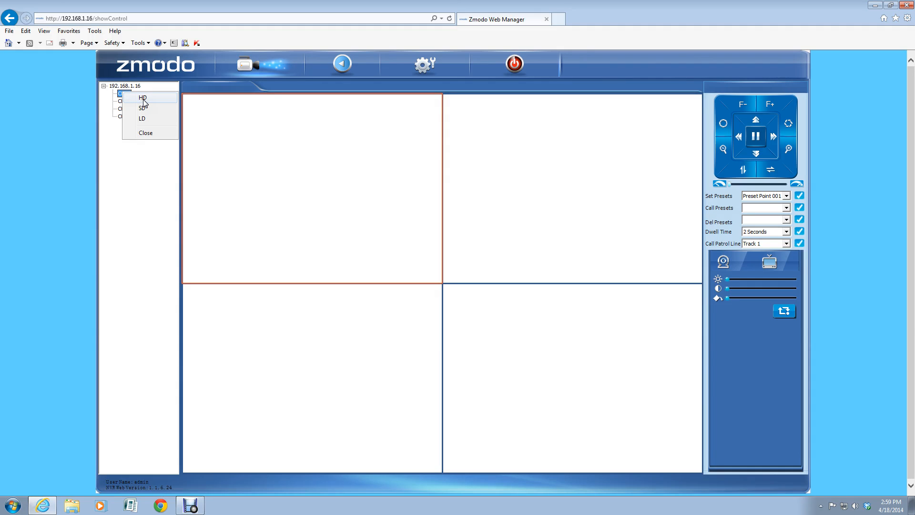
{"action": "left_click", "coordinate": [143, 98]}
{"action": "left_click", "coordinate": [144, 114]}
{"action": "left_click", "coordinate": [142, 107]}
{"action": "left_click", "coordinate": [145, 98]}
{"action": "left_click", "coordinate": [144, 98]}
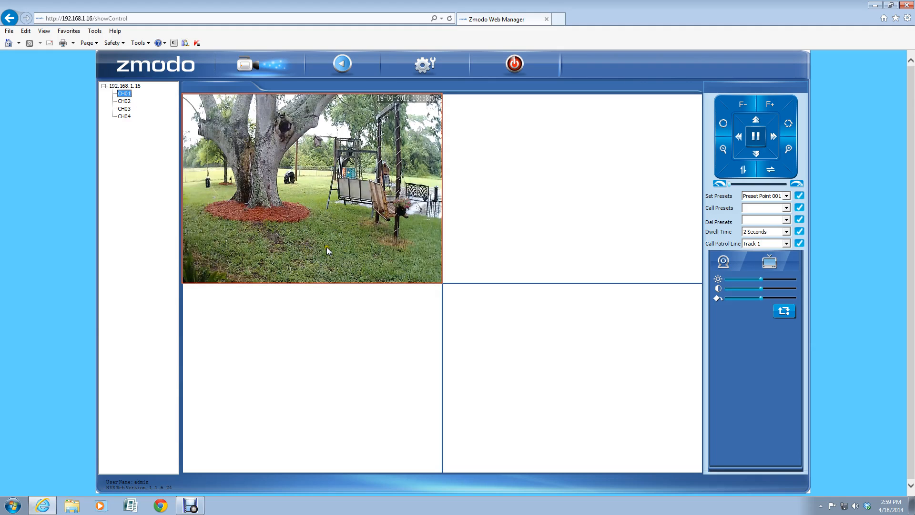
{"action": "double_click", "coordinate": [316, 201]}
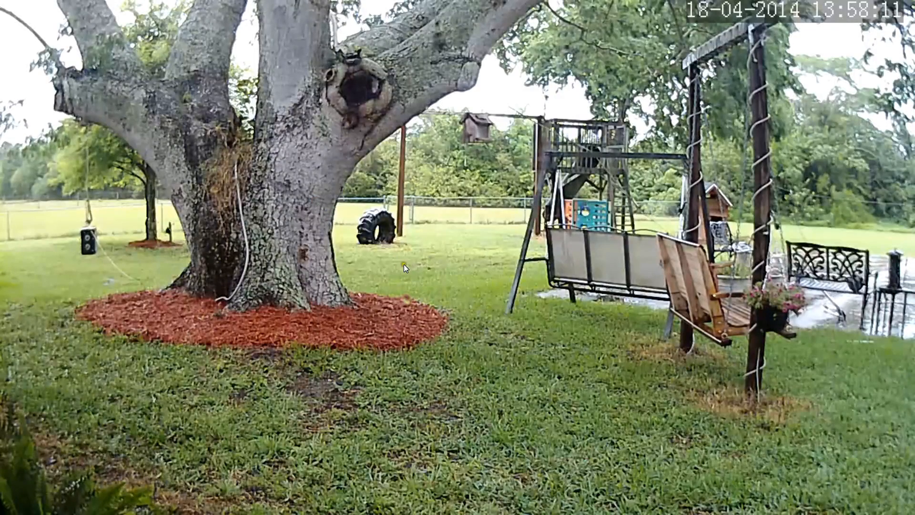
Step: Exit full screen, look over the CH01 tile's Record and Capture options, then close the feed
{"action": "double_click", "coordinate": [324, 219]}
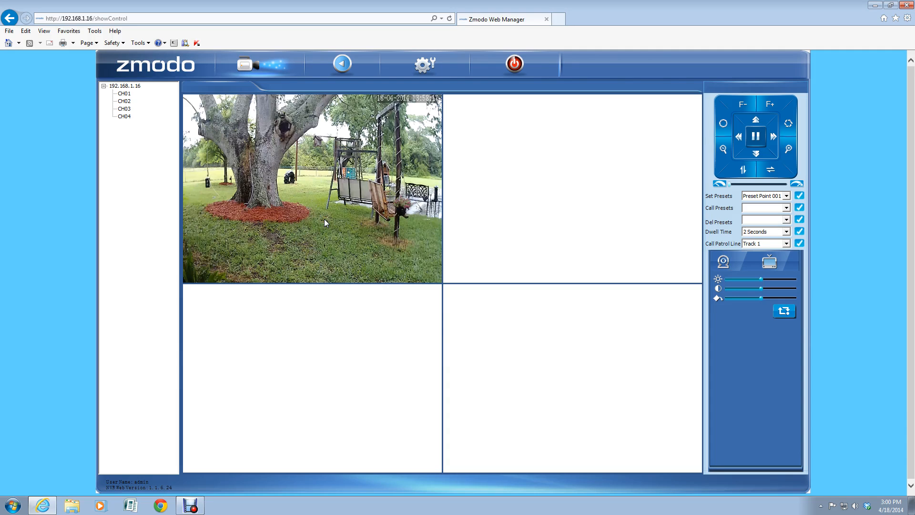
{"action": "right_click", "coordinate": [307, 184]}
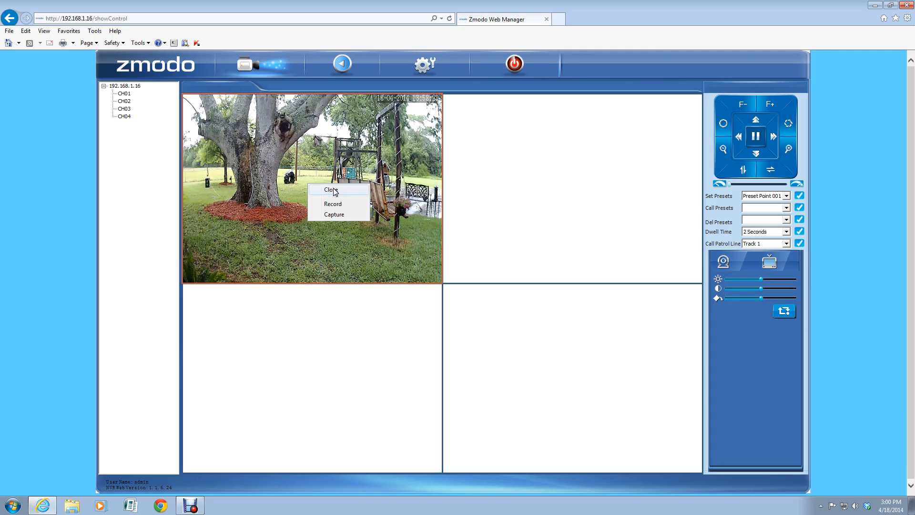
{"action": "left_click", "coordinate": [334, 205]}
{"action": "left_click", "coordinate": [335, 217]}
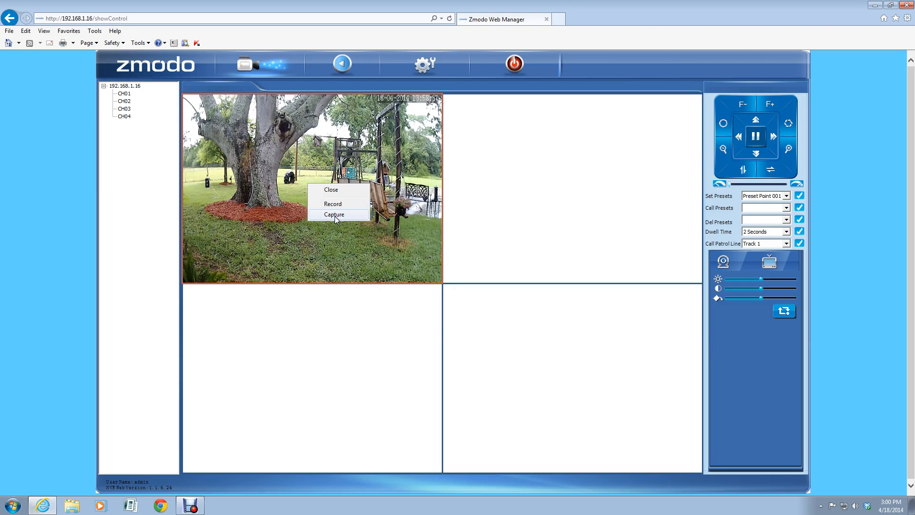
{"action": "left_click", "coordinate": [334, 216]}
{"action": "left_click", "coordinate": [332, 190]}
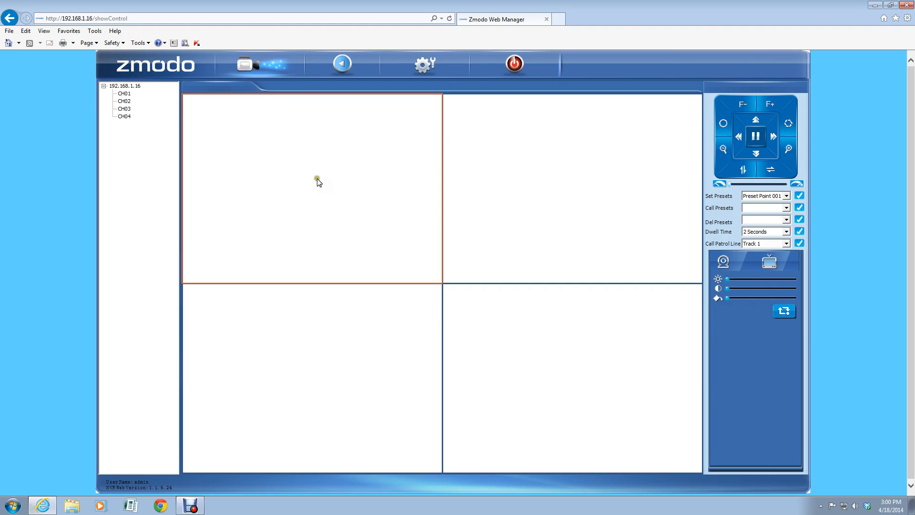
Step: Review Device Parameters' local video store, leaving file packaging at 5 minutes, then close the window
{"action": "left_click", "coordinate": [417, 65]}
{"action": "left_click", "coordinate": [385, 336]}
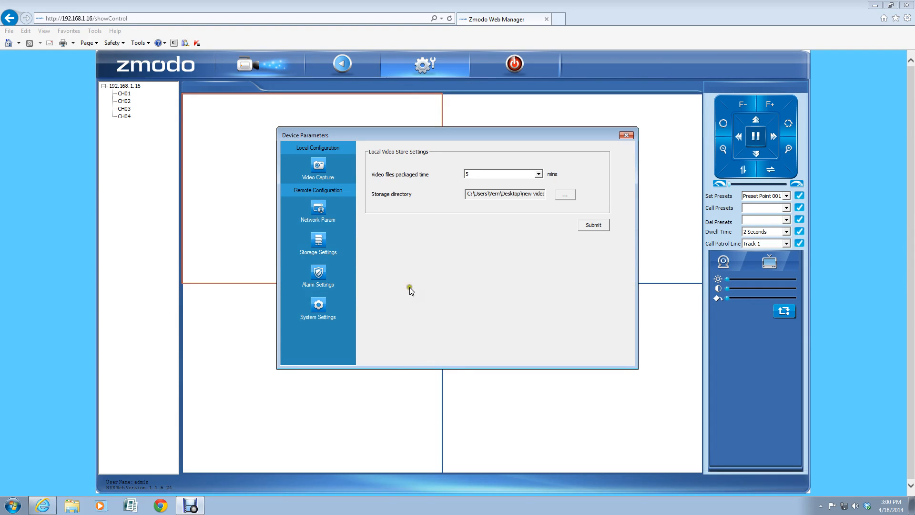
{"action": "left_click", "coordinate": [318, 166]}
{"action": "left_click", "coordinate": [318, 209]}
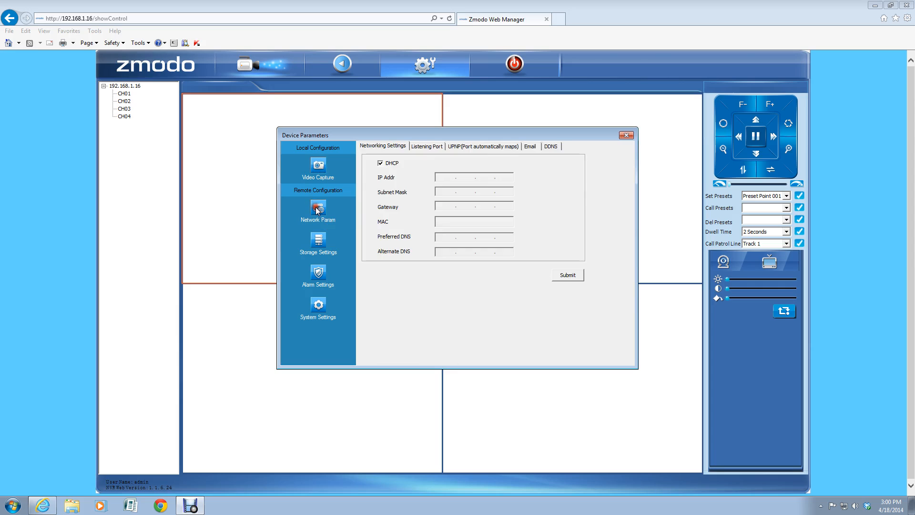
{"action": "left_click", "coordinate": [315, 167]}
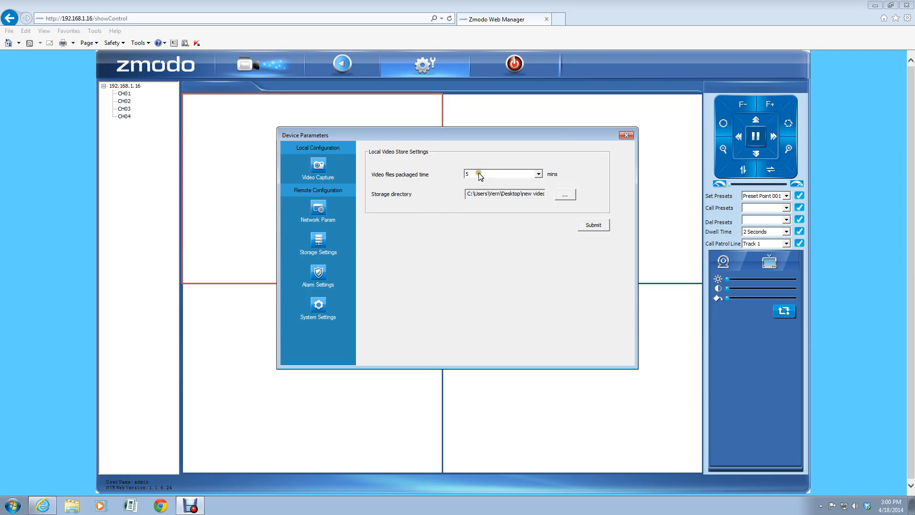
{"action": "left_click", "coordinate": [538, 173]}
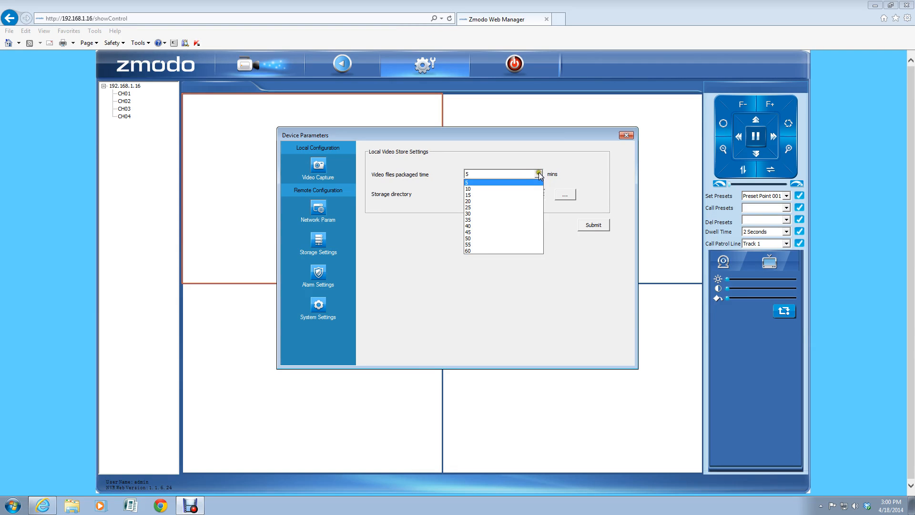
{"action": "left_click", "coordinate": [539, 174]}
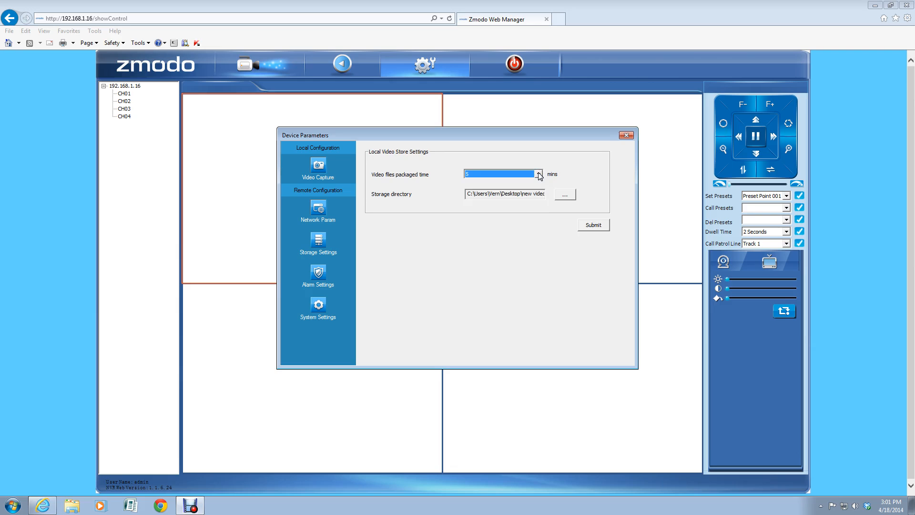
{"action": "left_click", "coordinate": [624, 135]}
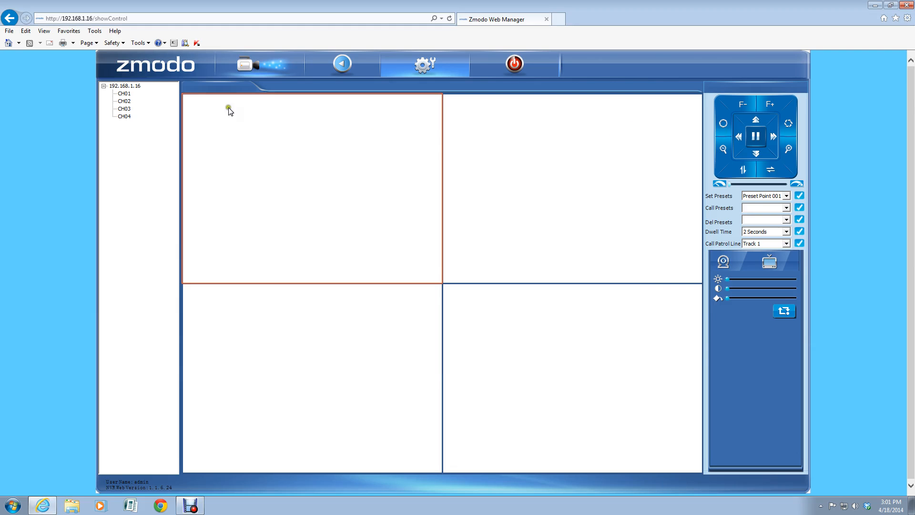
{"action": "right_click", "coordinate": [123, 94]}
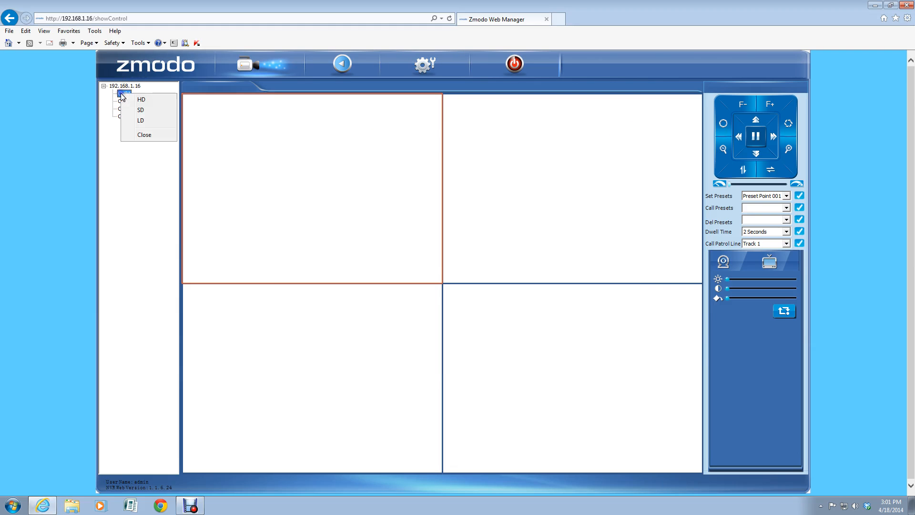
{"action": "left_click", "coordinate": [141, 100]}
{"action": "right_click", "coordinate": [309, 145]}
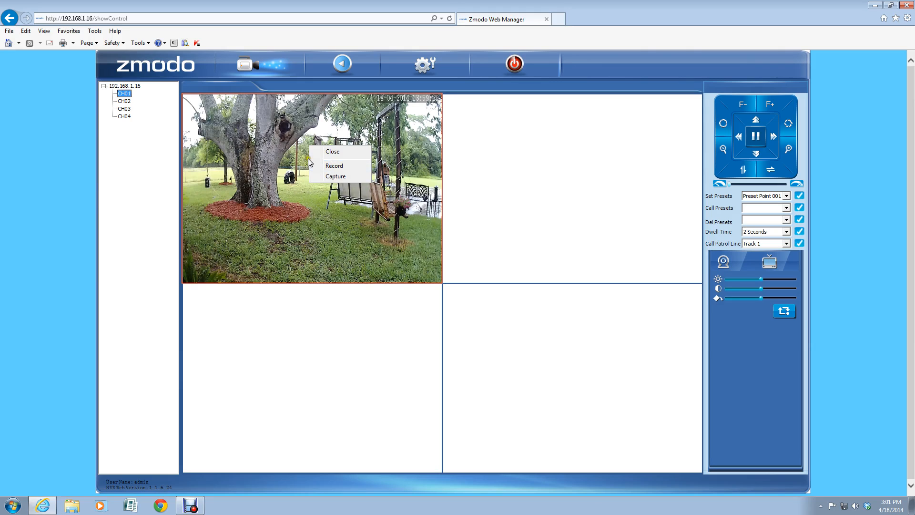
{"action": "left_click", "coordinate": [329, 153]}
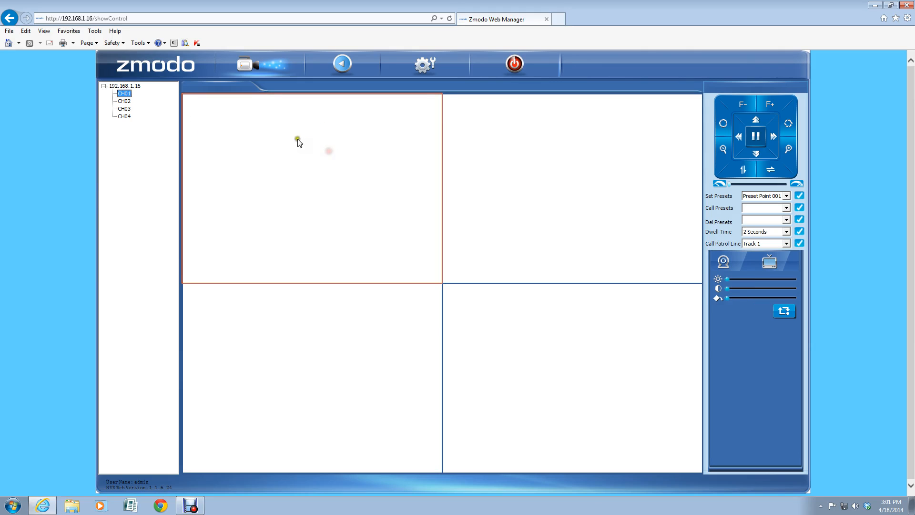
{"action": "left_click", "coordinate": [423, 64]}
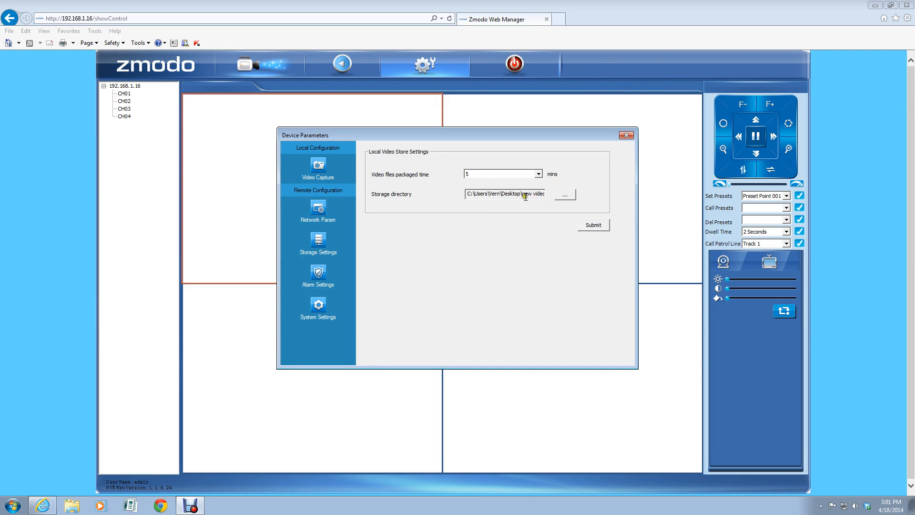
Step: Set the storage directory to the Desktop 'new video' folder, submit, and acknowledge the success message
{"action": "left_click", "coordinate": [565, 195]}
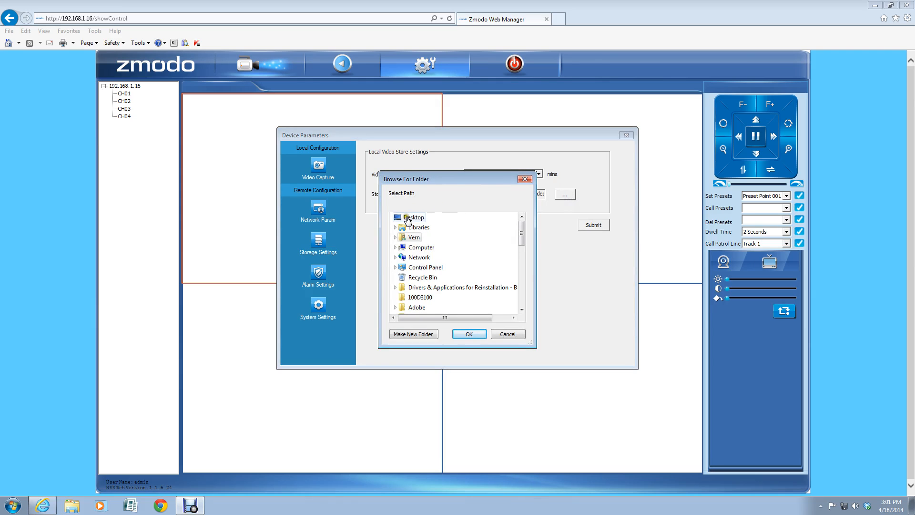
{"action": "left_click", "coordinate": [407, 219]}
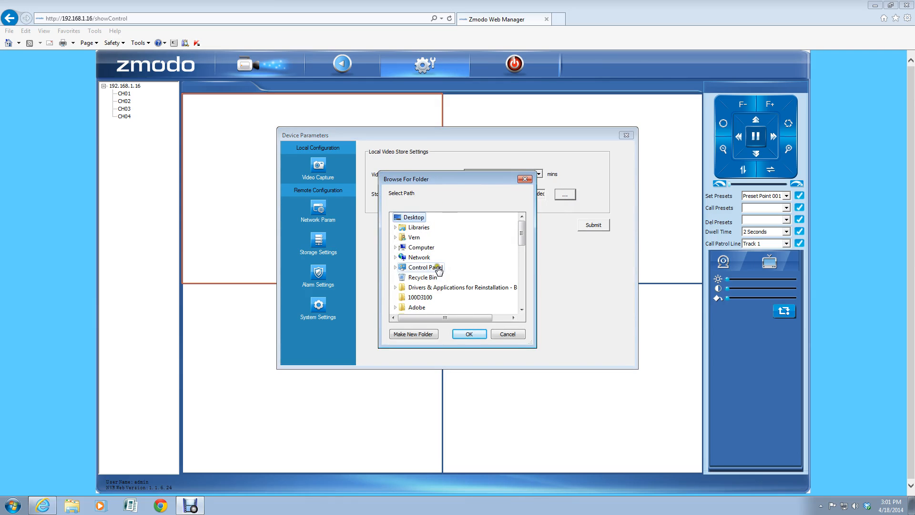
{"action": "scroll", "coordinate": [439, 269], "scroll_direction": "down", "scroll_amount": 2}
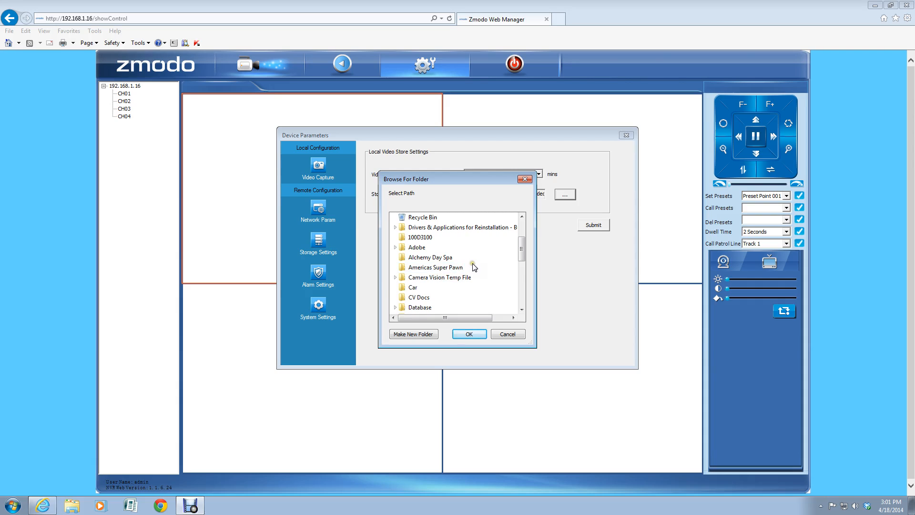
{"action": "scroll", "coordinate": [474, 267], "scroll_direction": "down", "scroll_amount": 1}
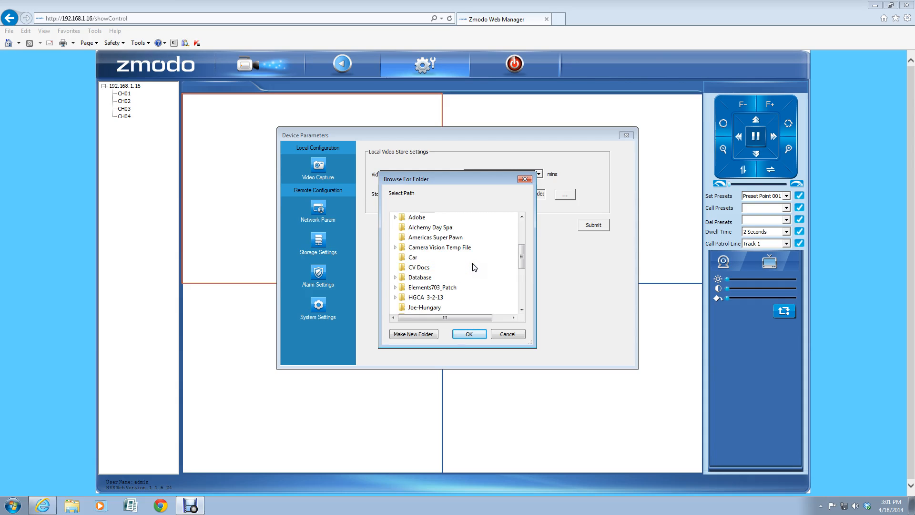
{"action": "scroll", "coordinate": [475, 267], "scroll_direction": "down", "scroll_amount": 2}
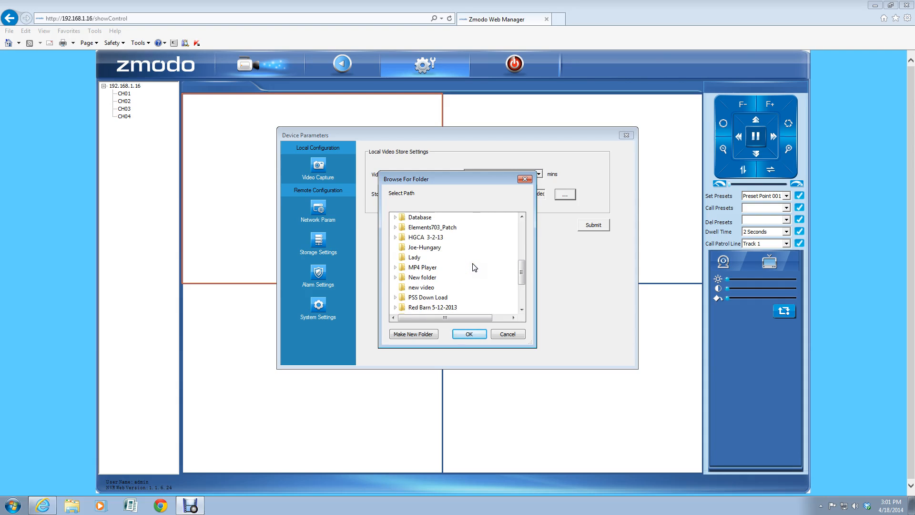
{"action": "left_click", "coordinate": [416, 289]}
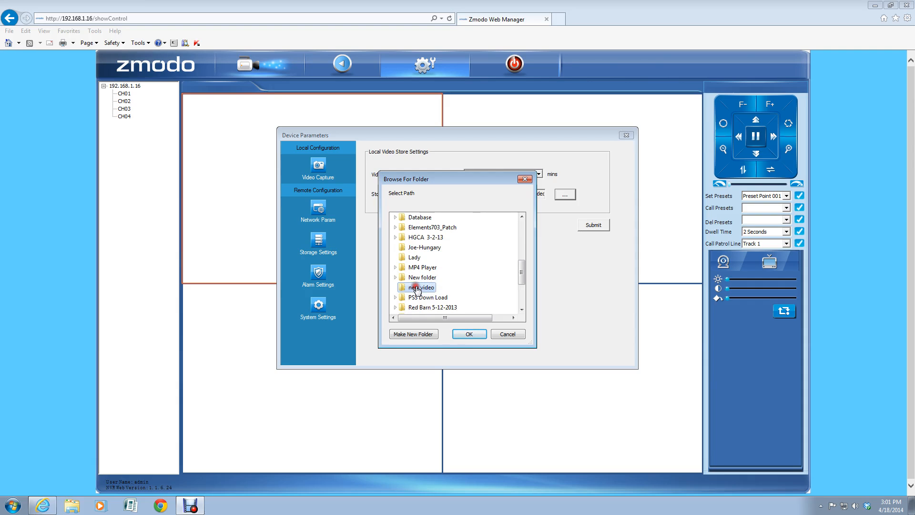
{"action": "left_click", "coordinate": [473, 332]}
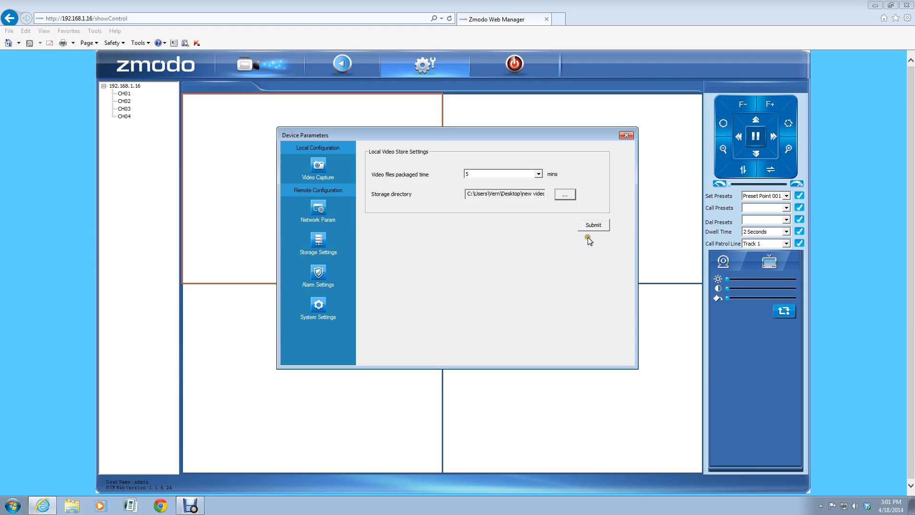
{"action": "left_click", "coordinate": [593, 225]}
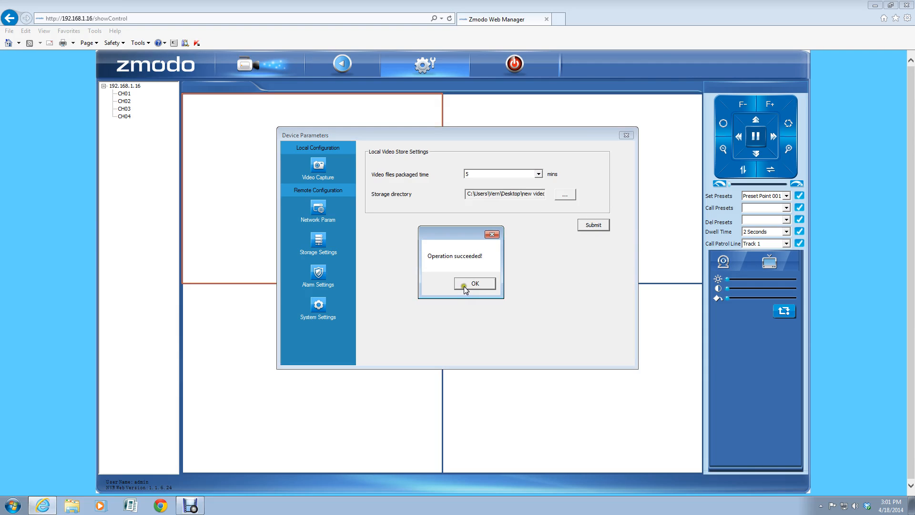
{"action": "left_click", "coordinate": [464, 284]}
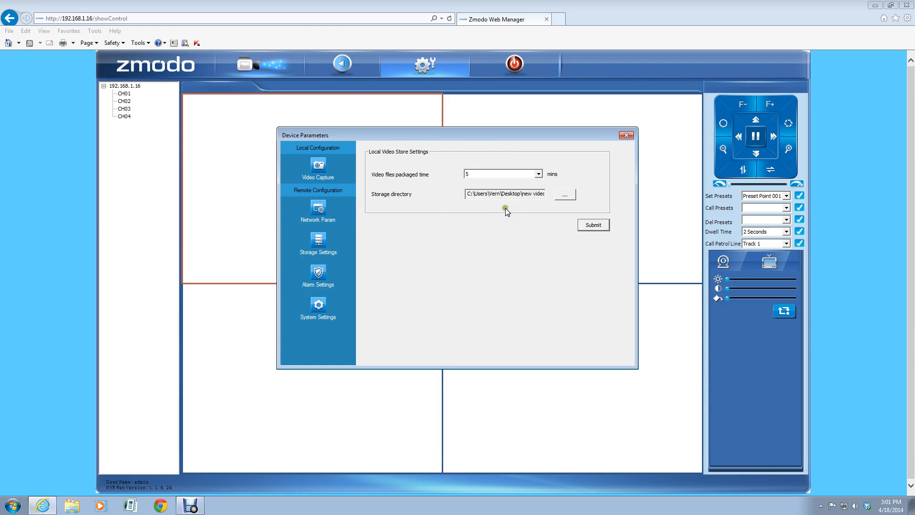
Step: Uncheck DHCP in Network Param to show static IP 192.168.1.10, then view the Listening Port settings
{"action": "left_click", "coordinate": [319, 208]}
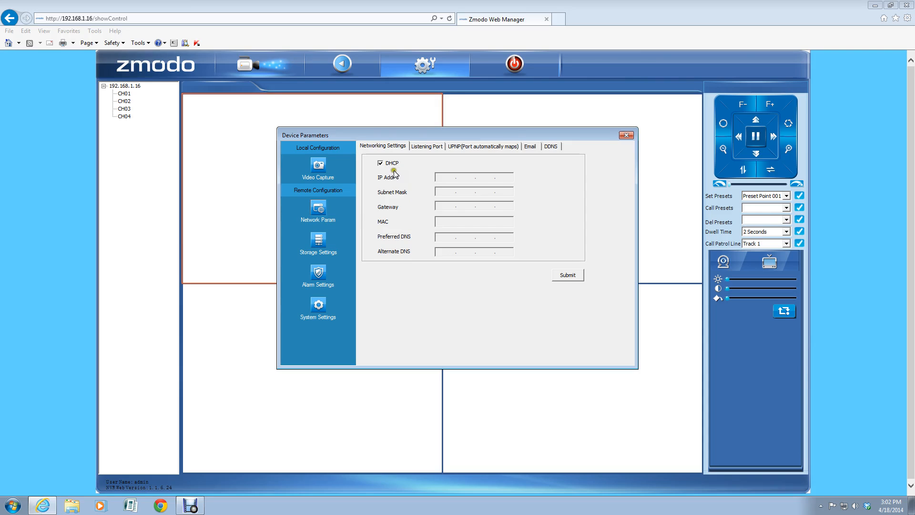
{"action": "left_click", "coordinate": [380, 163]}
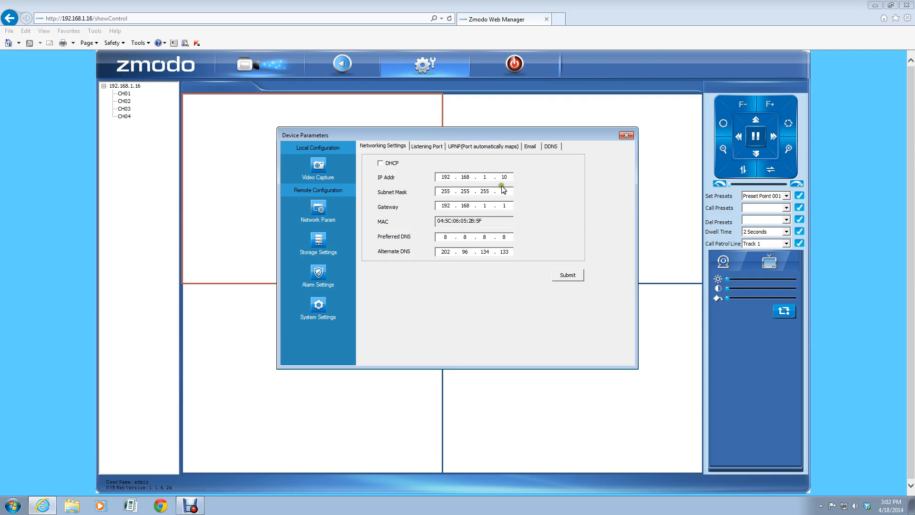
{"action": "left_click", "coordinate": [419, 147]}
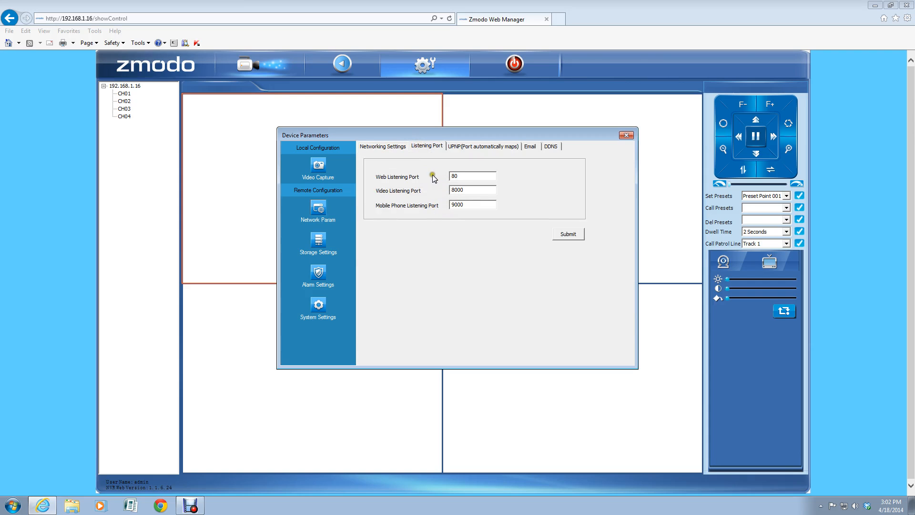
Step: Look over the web listening port, UPNP and Email settings, ending on DDNS with server zmododns
{"action": "left_click", "coordinate": [459, 175]}
{"action": "left_click", "coordinate": [475, 147]}
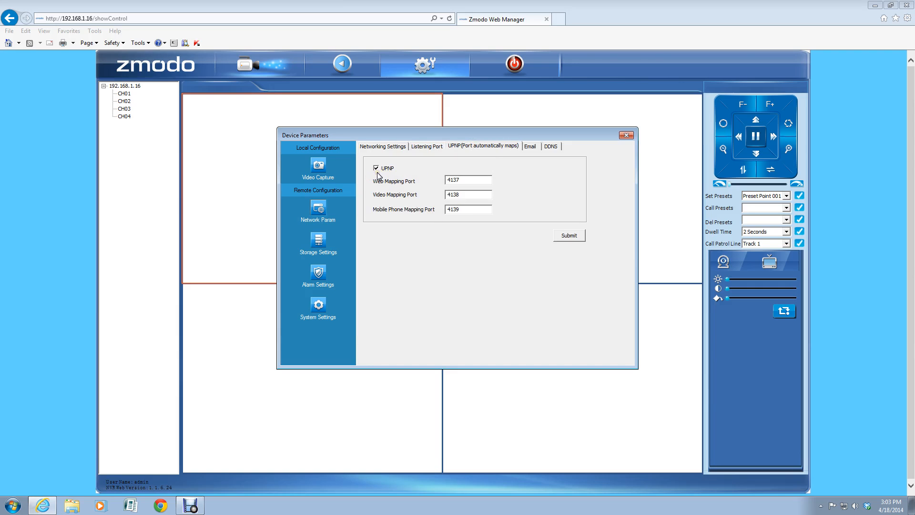
{"action": "left_click", "coordinate": [530, 147]}
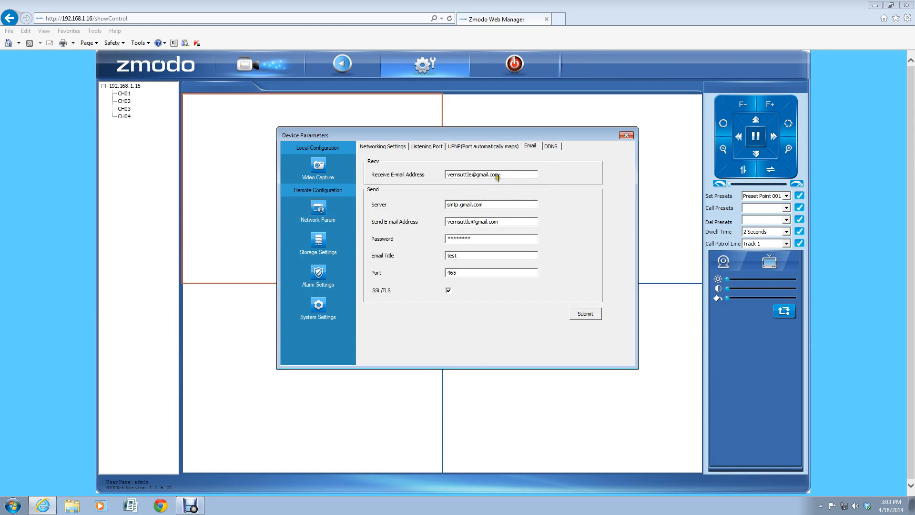
{"action": "left_click", "coordinate": [477, 252]}
{"action": "left_click", "coordinate": [550, 146]}
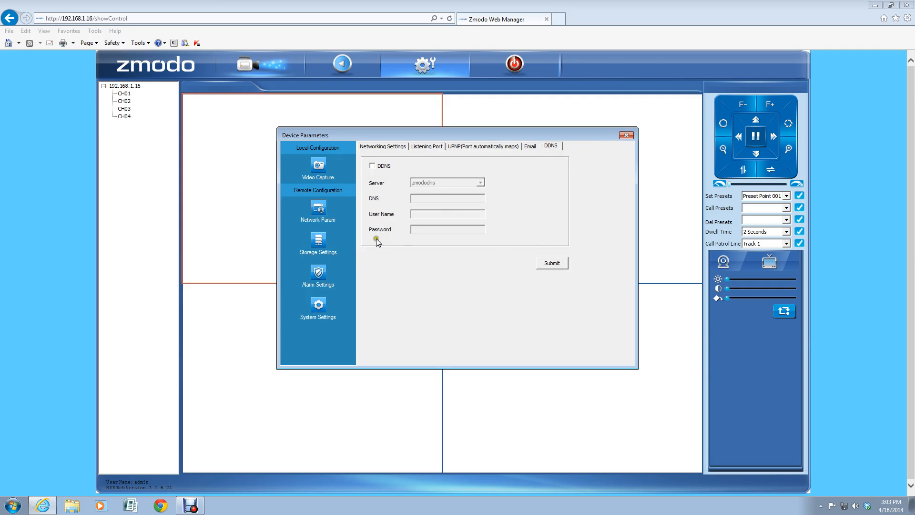
Step: Refresh the storage disk info to show 931.22 capacity and 908.03 free
{"action": "left_click", "coordinate": [319, 243]}
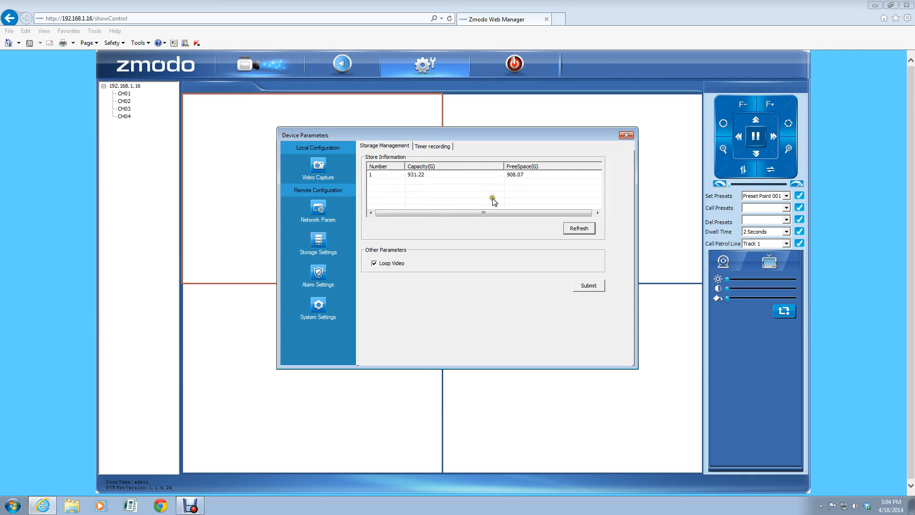
{"action": "left_click", "coordinate": [574, 229]}
{"action": "left_click", "coordinate": [474, 284]}
Step: Move through the storage settings to CH01's Sunday timer recording with 15-minute package time
{"action": "left_click", "coordinate": [463, 231]}
{"action": "left_click", "coordinate": [385, 269]}
{"action": "left_click", "coordinate": [424, 191]}
{"action": "left_click", "coordinate": [380, 265]}
Step: View the timer recording schedule for CH02, then switch it back to CH01
{"action": "left_click", "coordinate": [431, 147]}
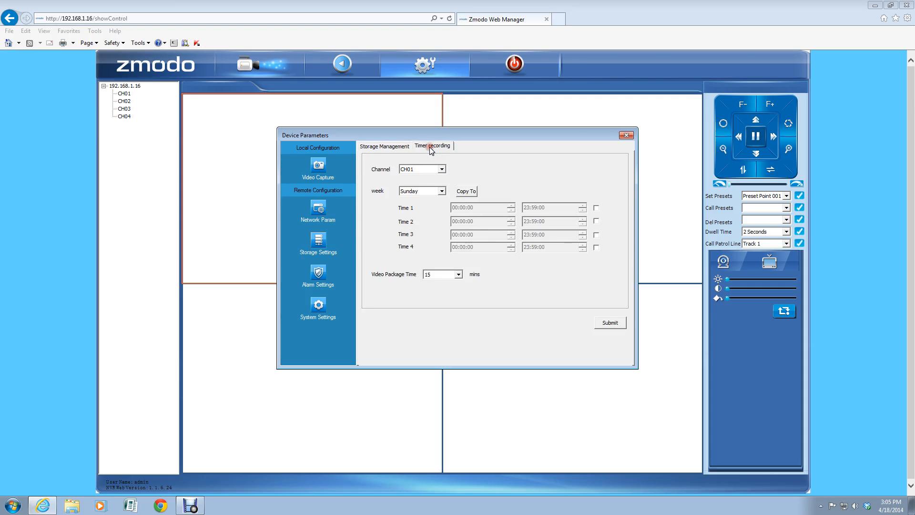
{"action": "left_click", "coordinate": [598, 210]}
{"action": "left_click", "coordinate": [442, 169]}
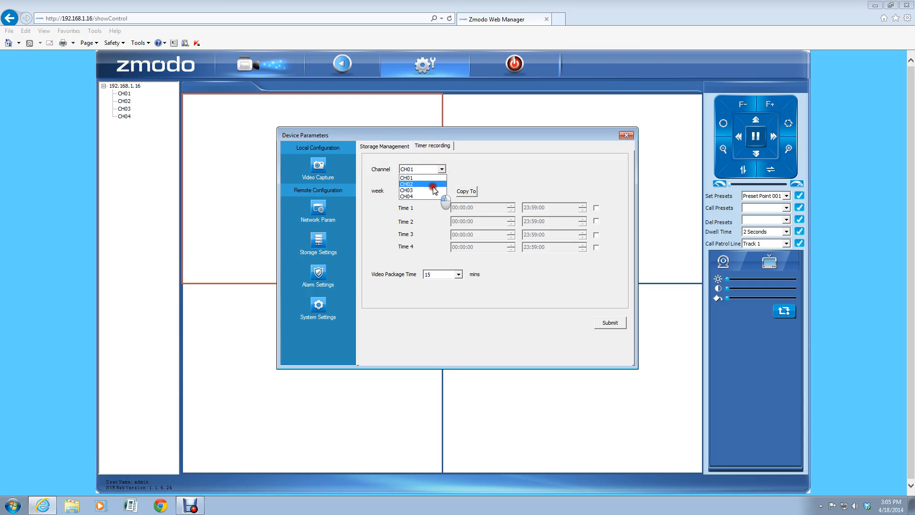
{"action": "left_click", "coordinate": [430, 184]}
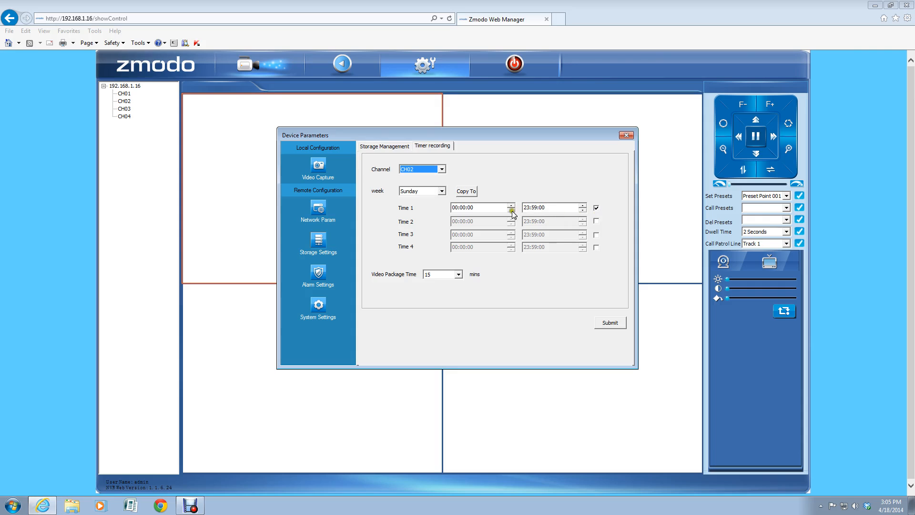
{"action": "left_click", "coordinate": [469, 208]}
{"action": "left_click", "coordinate": [541, 208]}
{"action": "left_click", "coordinate": [453, 172]}
{"action": "left_click", "coordinate": [442, 170]}
{"action": "left_click", "coordinate": [423, 178]}
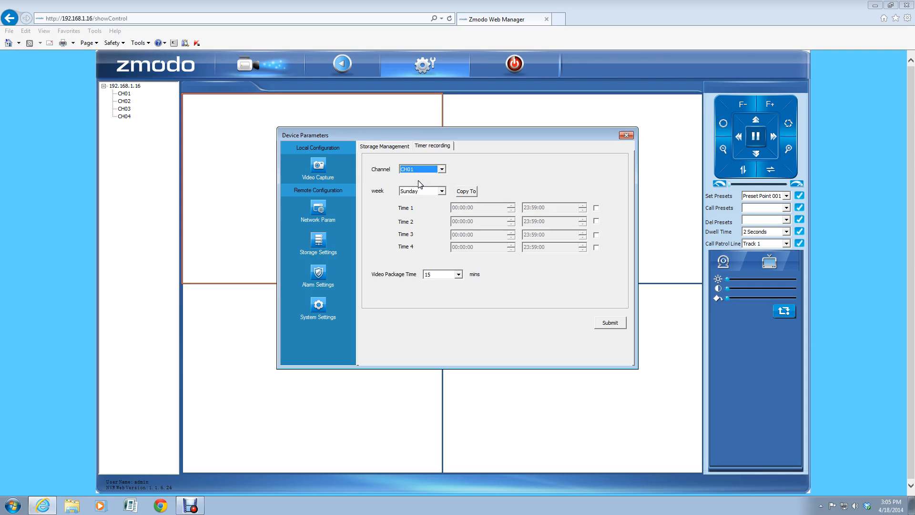
Step: Look at the motion alarm settings and return to CH01's timer recording schedule
{"action": "left_click", "coordinate": [309, 271]}
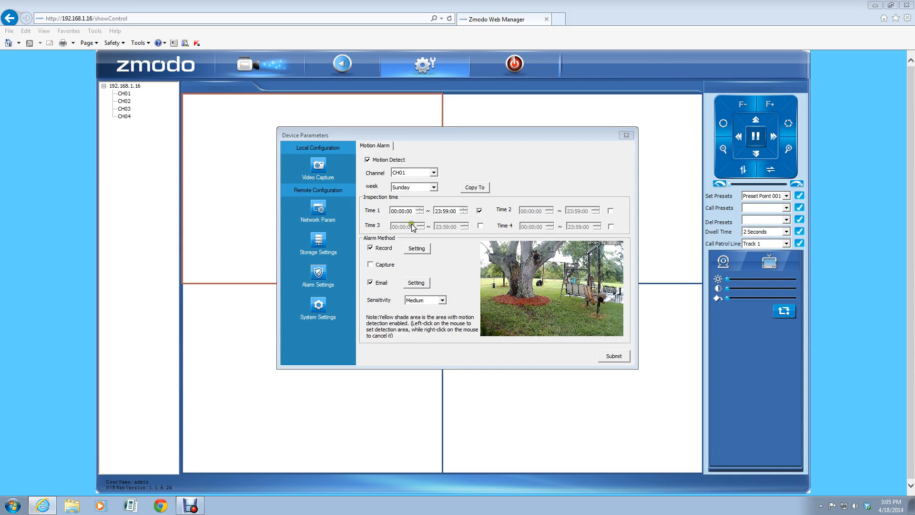
{"action": "left_click", "coordinate": [318, 241]}
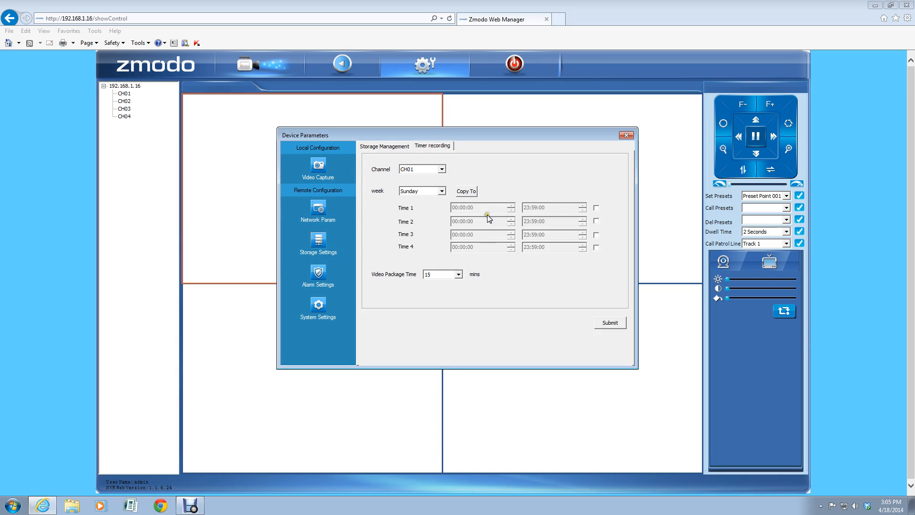
{"action": "left_click", "coordinate": [570, 237]}
{"action": "left_click", "coordinate": [561, 246]}
{"action": "left_click", "coordinate": [562, 246]}
{"action": "left_click", "coordinate": [562, 246]}
{"action": "left_click", "coordinate": [557, 232]}
{"action": "left_click", "coordinate": [545, 234]}
{"action": "left_click", "coordinate": [428, 217]}
{"action": "left_click", "coordinate": [441, 220]}
{"action": "left_click", "coordinate": [474, 194]}
{"action": "left_click", "coordinate": [460, 181]}
Step: Show CH02's timer schedule and review its Time 1 slot, 00:00:00 to 23:59:00
{"action": "left_click", "coordinate": [442, 169]}
{"action": "left_click", "coordinate": [419, 184]}
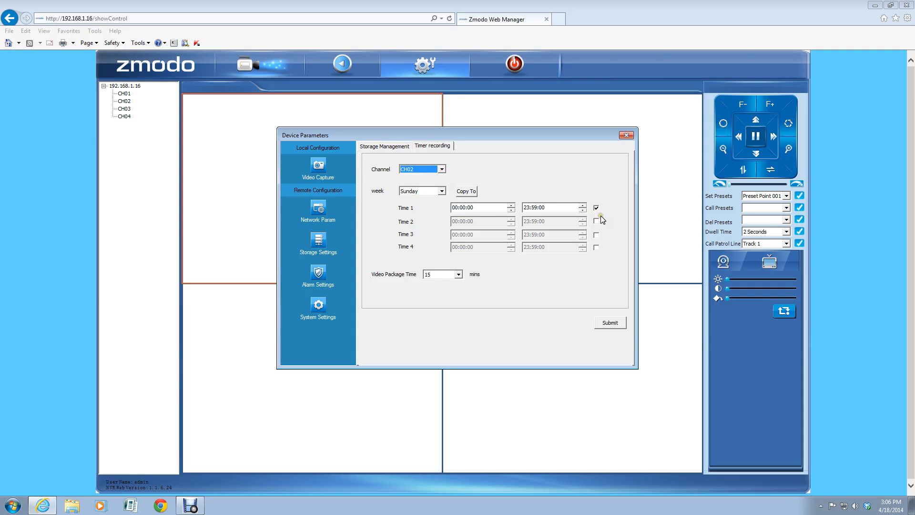
{"action": "left_click", "coordinate": [458, 208]}
{"action": "left_click", "coordinate": [455, 209]}
{"action": "left_click", "coordinate": [452, 210]}
{"action": "left_click", "coordinate": [510, 209]}
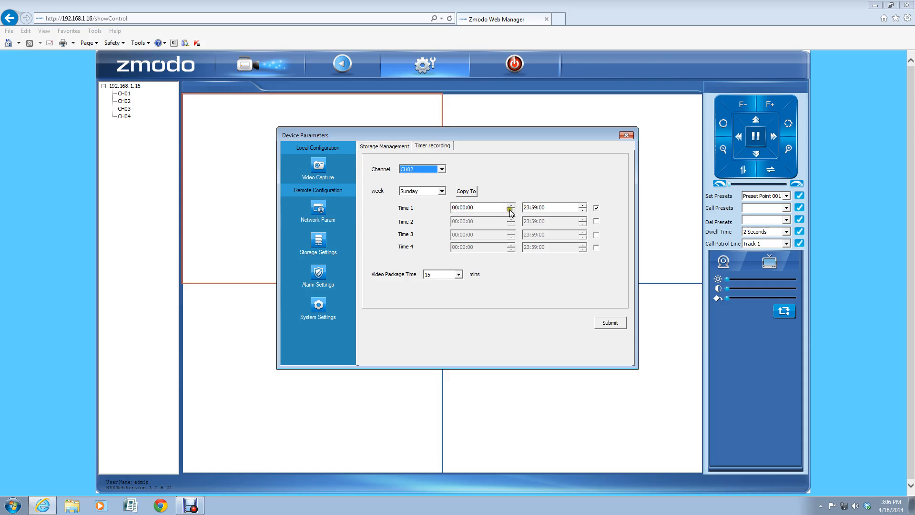
{"action": "left_click", "coordinate": [540, 210]}
{"action": "left_click", "coordinate": [530, 215]}
{"action": "left_click", "coordinate": [535, 229]}
Step: Enable CH02's Time 2 recording slot, then disable it again
{"action": "left_click", "coordinate": [596, 220]}
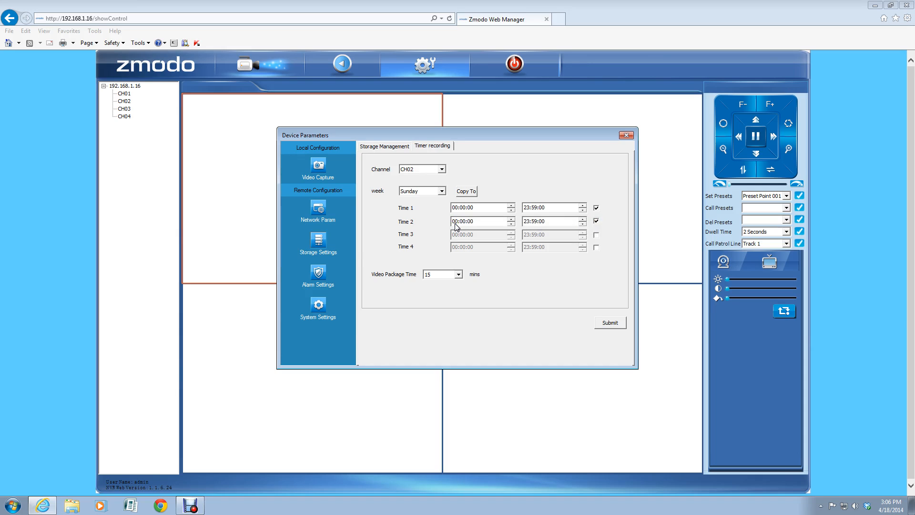
{"action": "left_click", "coordinate": [509, 224]}
{"action": "left_click", "coordinate": [538, 218]}
{"action": "left_click", "coordinate": [532, 221]}
{"action": "left_click", "coordinate": [520, 211]}
{"action": "left_click", "coordinate": [596, 221]}
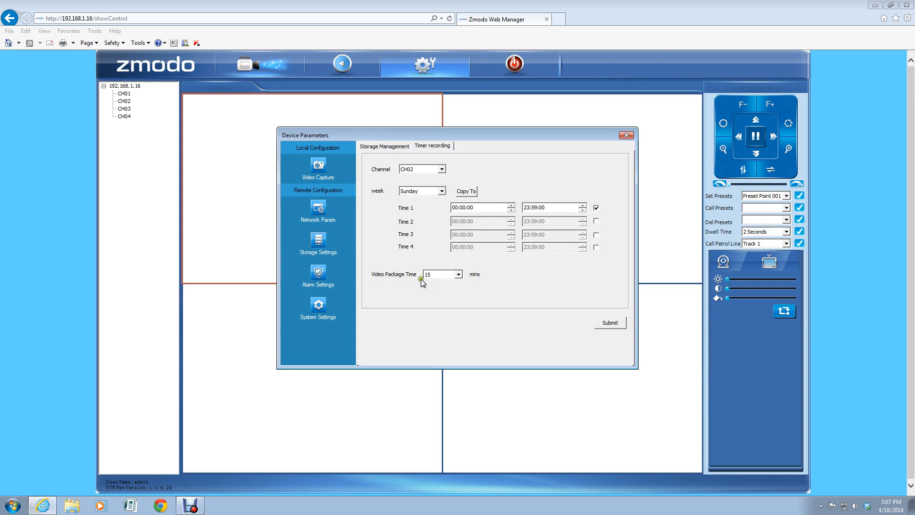
Step: Leave the video package time at 15 minutes and bring up the Motion Alarm settings
{"action": "left_click", "coordinate": [458, 274]}
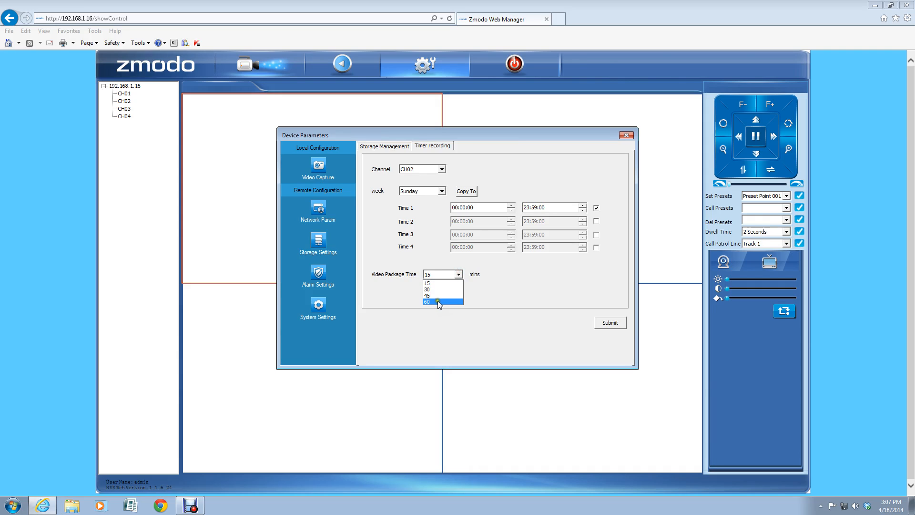
{"action": "left_click", "coordinate": [434, 283]}
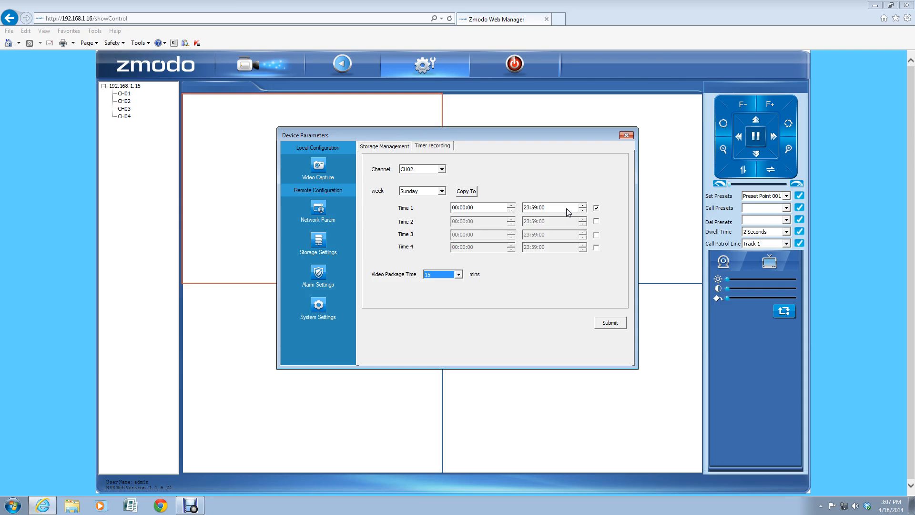
{"action": "left_click", "coordinate": [556, 279]}
{"action": "left_click", "coordinate": [319, 275]}
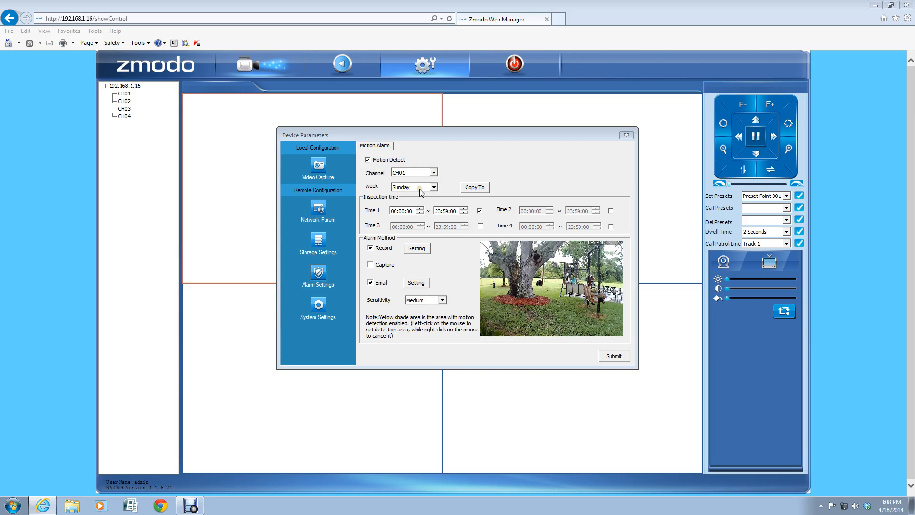
{"action": "left_click", "coordinate": [472, 187]}
{"action": "left_click", "coordinate": [473, 190]}
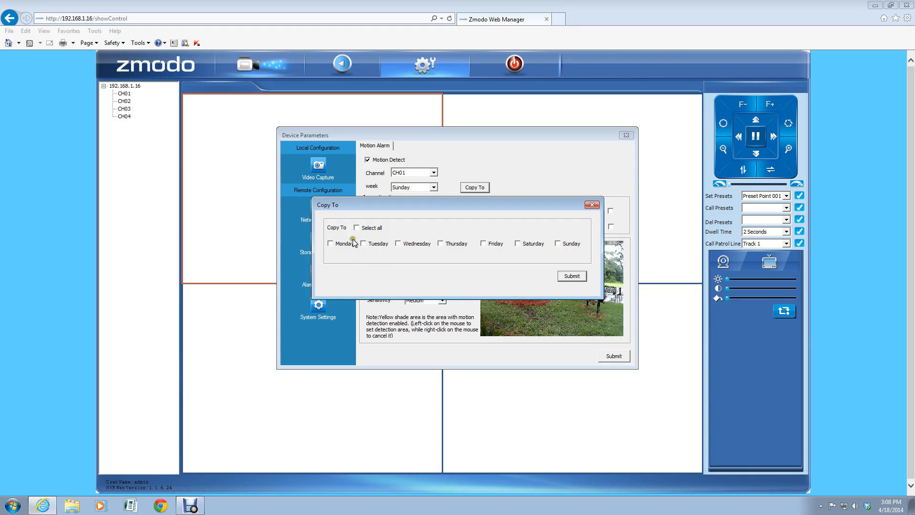
{"action": "left_click", "coordinate": [592, 205]}
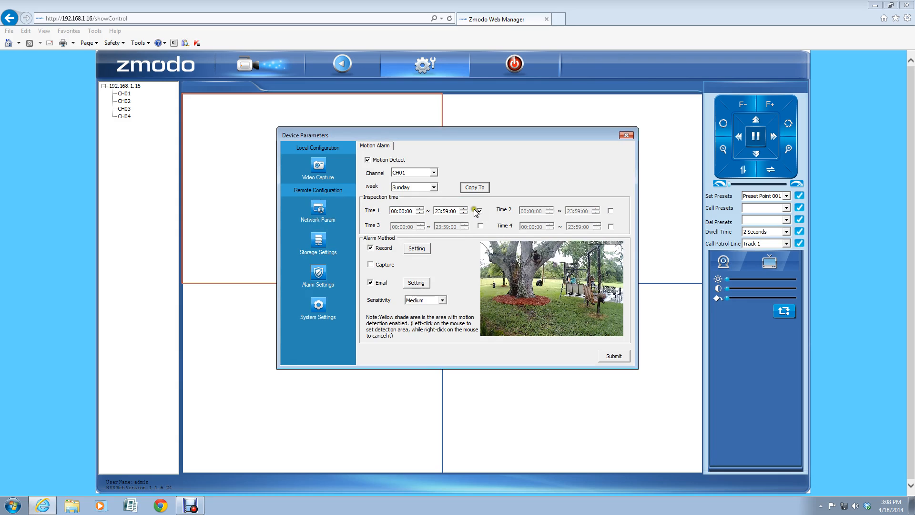
{"action": "left_click", "coordinate": [402, 227]}
{"action": "left_click", "coordinate": [401, 213]}
{"action": "left_click", "coordinate": [400, 214]}
{"action": "left_click", "coordinate": [427, 222]}
{"action": "left_click", "coordinate": [406, 215]}
{"action": "left_click", "coordinate": [448, 214]}
{"action": "left_click", "coordinate": [388, 210]}
{"action": "left_click", "coordinate": [432, 214]}
{"action": "left_click", "coordinate": [419, 213]}
{"action": "left_click", "coordinate": [442, 213]}
Step: Select CH01 in the timer schedule and enable its Time 1 slot, 00:00:00 to 23:59:00
{"action": "left_click", "coordinate": [319, 240]}
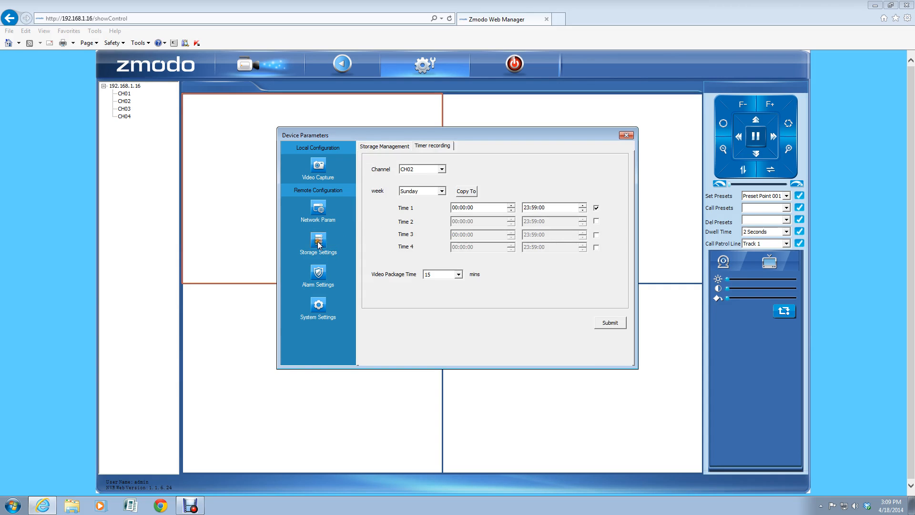
{"action": "left_click", "coordinate": [434, 170]}
{"action": "left_click", "coordinate": [422, 178]}
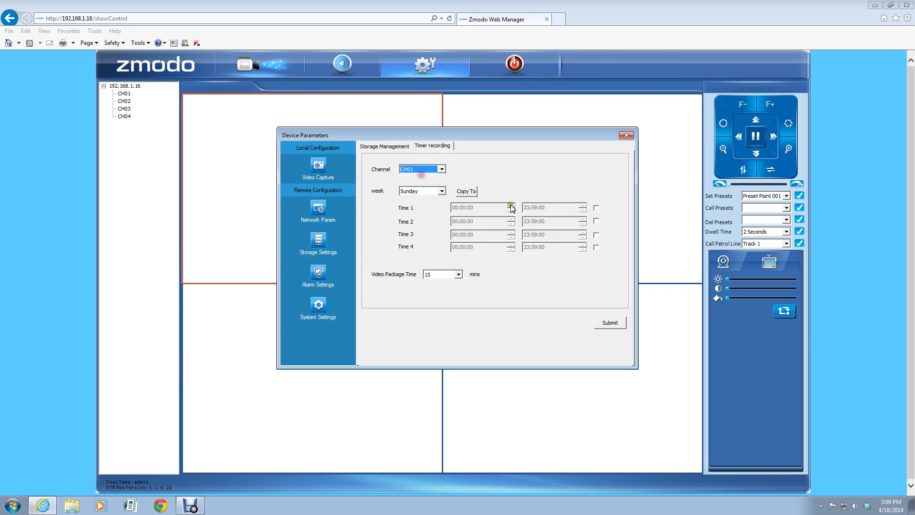
{"action": "left_click", "coordinate": [596, 208]}
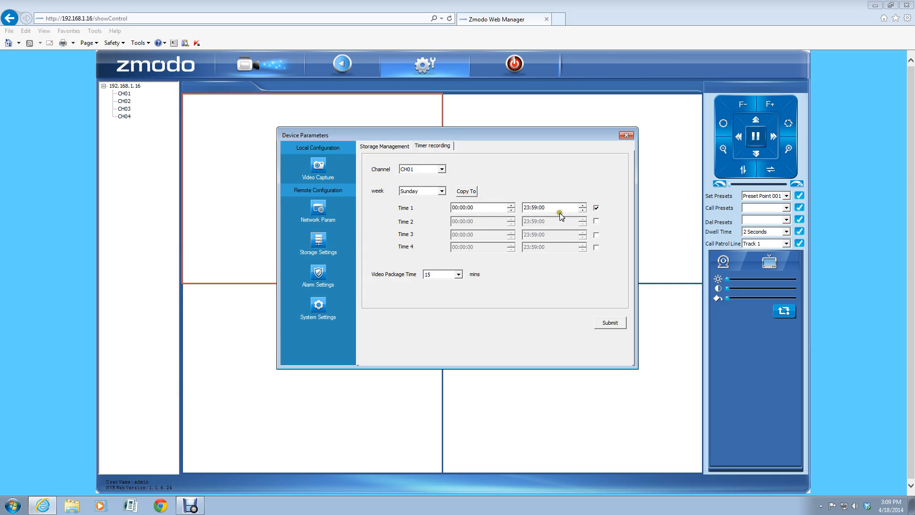
{"action": "left_click", "coordinate": [459, 209]}
{"action": "left_click", "coordinate": [459, 209]}
{"action": "left_click", "coordinate": [543, 208]}
{"action": "left_click", "coordinate": [502, 208]}
Step: Open CH01's motion Record schedule, tick Select all under Copy To, and close both windows
{"action": "left_click", "coordinate": [319, 275]}
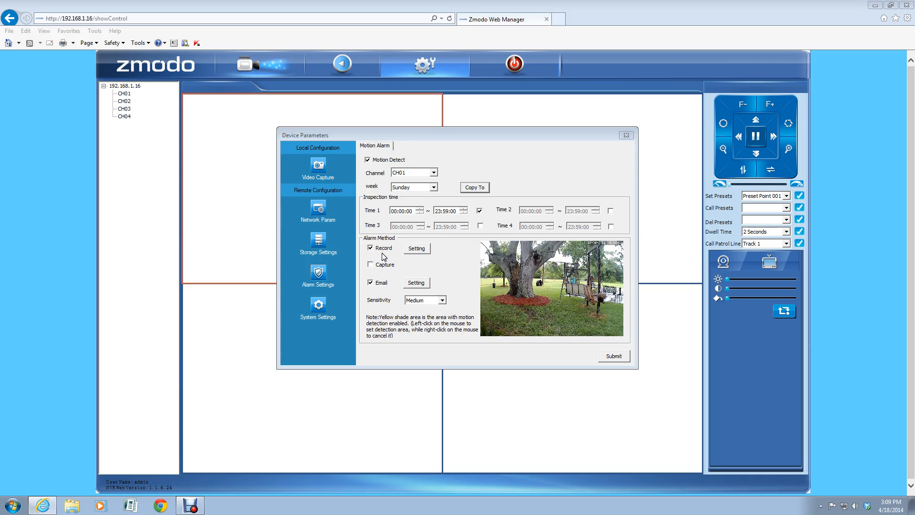
{"action": "left_click", "coordinate": [415, 249]}
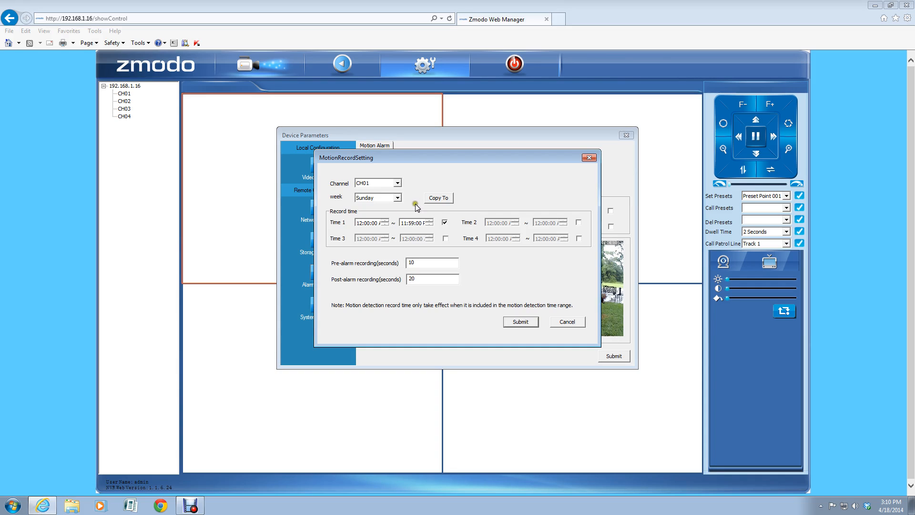
{"action": "left_click", "coordinate": [436, 198]}
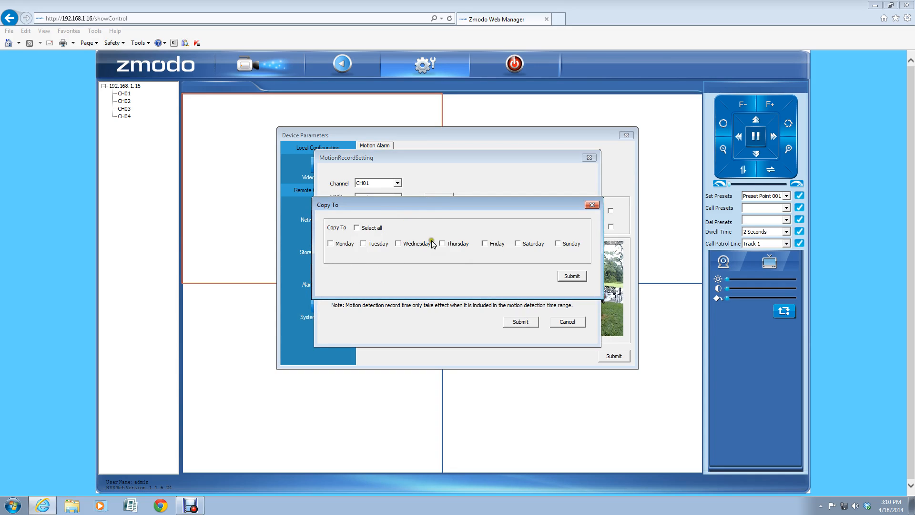
{"action": "left_click", "coordinate": [356, 228]}
{"action": "left_click", "coordinate": [592, 204]}
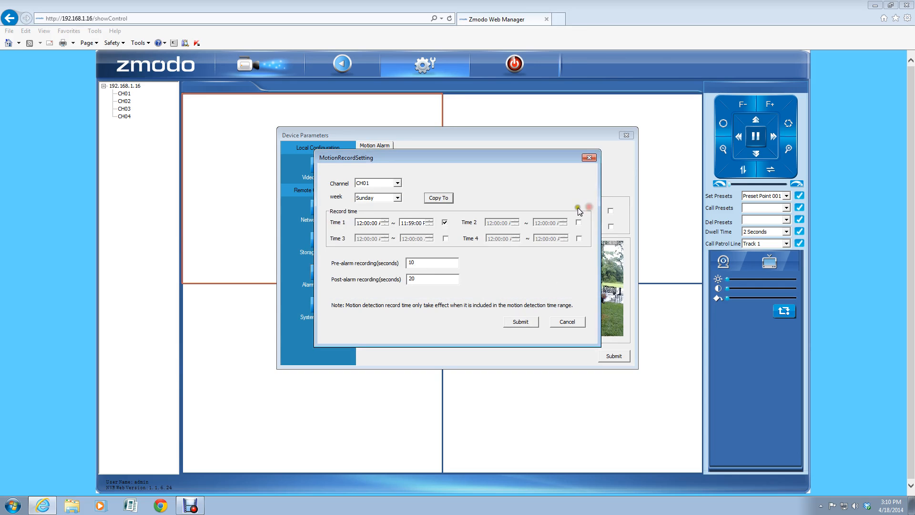
{"action": "left_click", "coordinate": [589, 158]}
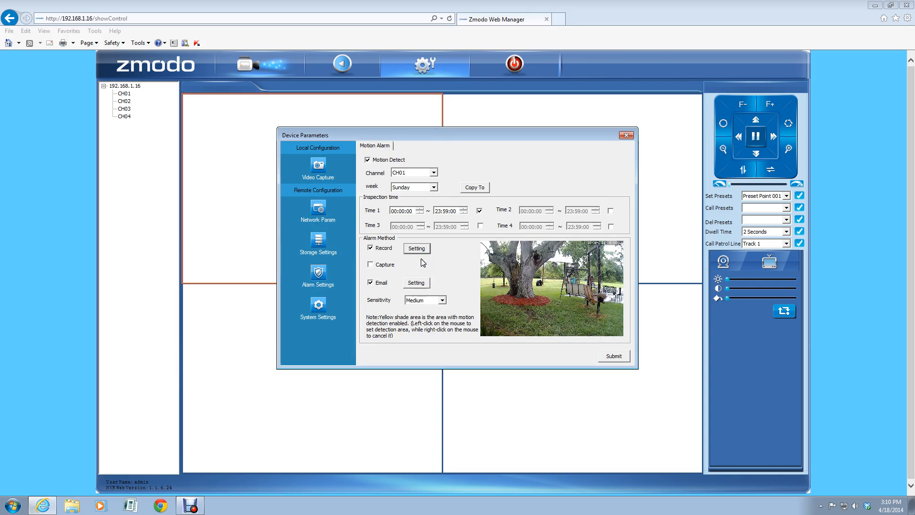
{"action": "left_click", "coordinate": [415, 282]}
{"action": "left_click", "coordinate": [416, 284]}
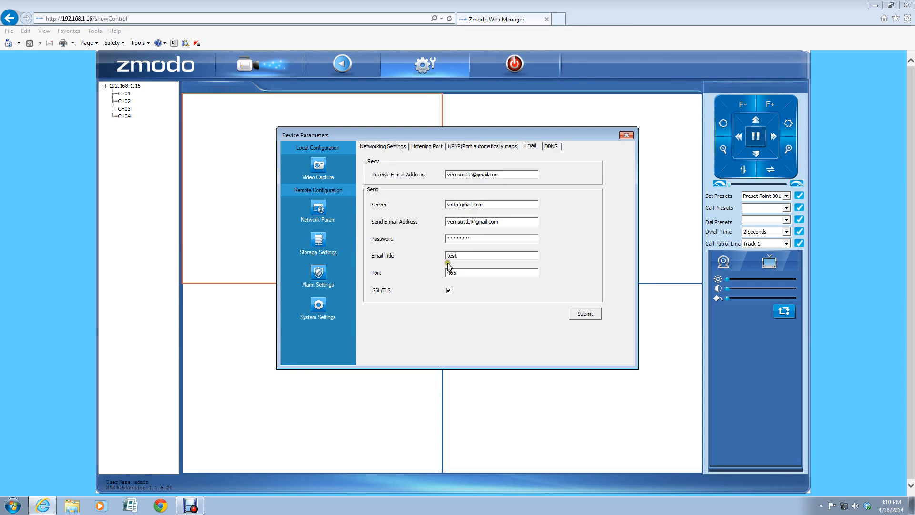
{"action": "left_click", "coordinate": [466, 256]}
{"action": "left_click", "coordinate": [318, 275]}
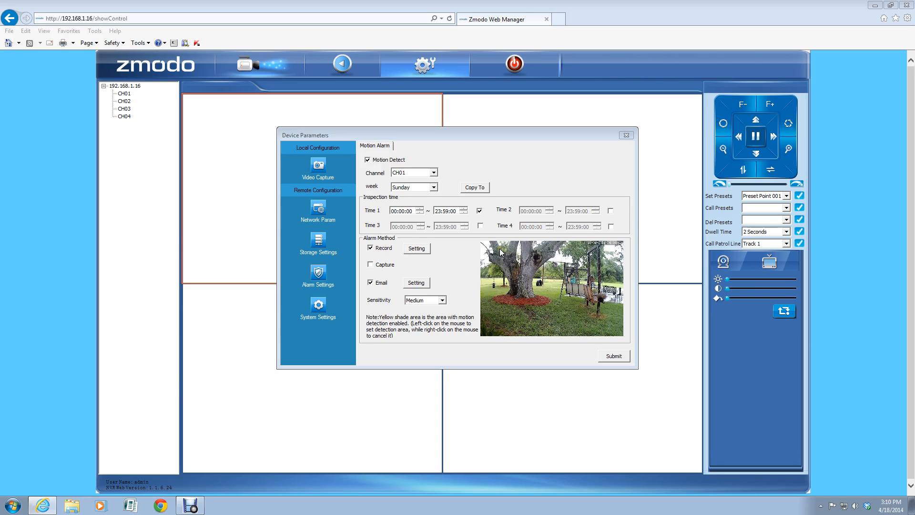
{"action": "left_click", "coordinate": [516, 245]}
{"action": "left_click_drag", "start_coordinate": [567, 266], "coordinate": [602, 304]}
{"action": "left_click_drag", "start_coordinate": [602, 302], "coordinate": [556, 255]}
{"action": "left_click_drag", "start_coordinate": [545, 257], "coordinate": [544, 258]}
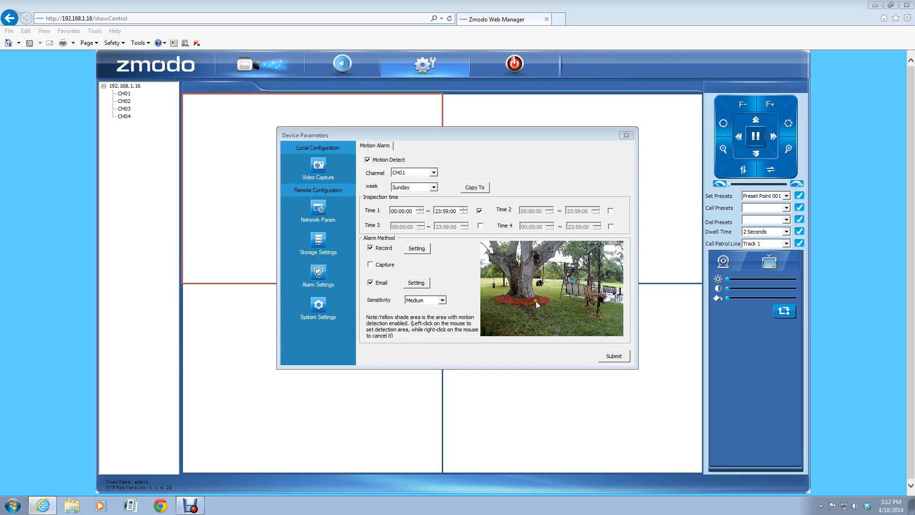
{"action": "left_click", "coordinate": [535, 240]}
{"action": "mouse_move", "coordinate": [535, 244]}
{"action": "left_mouse_down"}
{"action": "mouse_move", "coordinate": [574, 319]}
{"action": "mouse_move", "coordinate": [617, 334]}
{"action": "left_mouse_up"}
{"action": "left_click", "coordinate": [530, 249]}
{"action": "right_click", "coordinate": [483, 244]}
{"action": "right_click", "coordinate": [488, 245]}
{"action": "right_click", "coordinate": [492, 313]}
{"action": "right_click", "coordinate": [493, 334]}
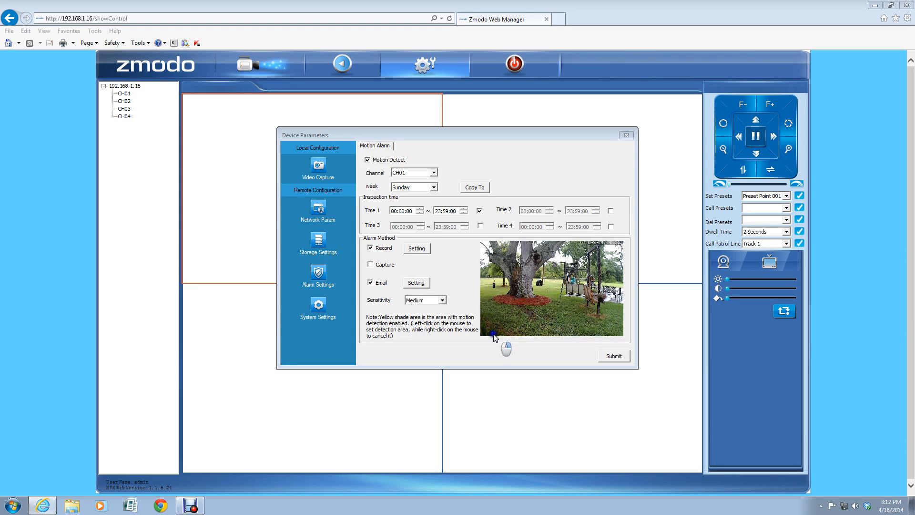
{"action": "right_click", "coordinate": [502, 256]}
{"action": "right_click", "coordinate": [531, 263]}
{"action": "left_click", "coordinate": [486, 330]}
{"action": "mouse_move", "coordinate": [487, 331]}
{"action": "left_mouse_down"}
{"action": "mouse_move", "coordinate": [580, 284]}
{"action": "mouse_move", "coordinate": [617, 247]}
{"action": "left_mouse_up"}
{"action": "left_click", "coordinate": [318, 305]}
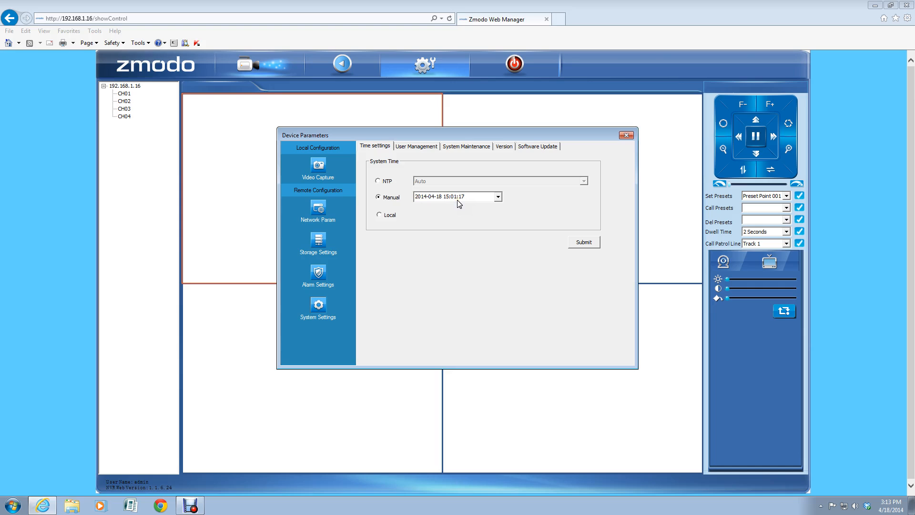
{"action": "left_click", "coordinate": [378, 215]}
{"action": "left_click", "coordinate": [378, 215]}
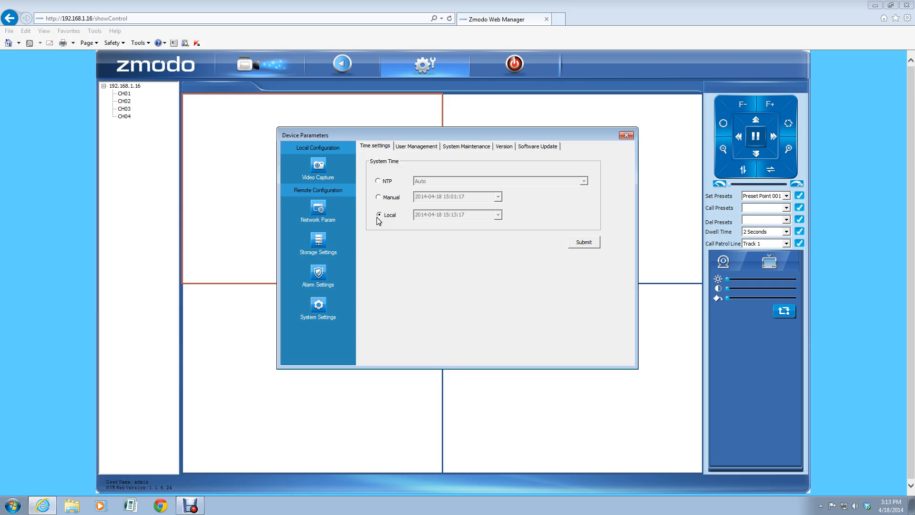
{"action": "left_click", "coordinate": [384, 215]}
Step: In User Management, open the admin account for editing, submit it, and close the editor
{"action": "left_click", "coordinate": [379, 214]}
{"action": "left_click", "coordinate": [416, 145]}
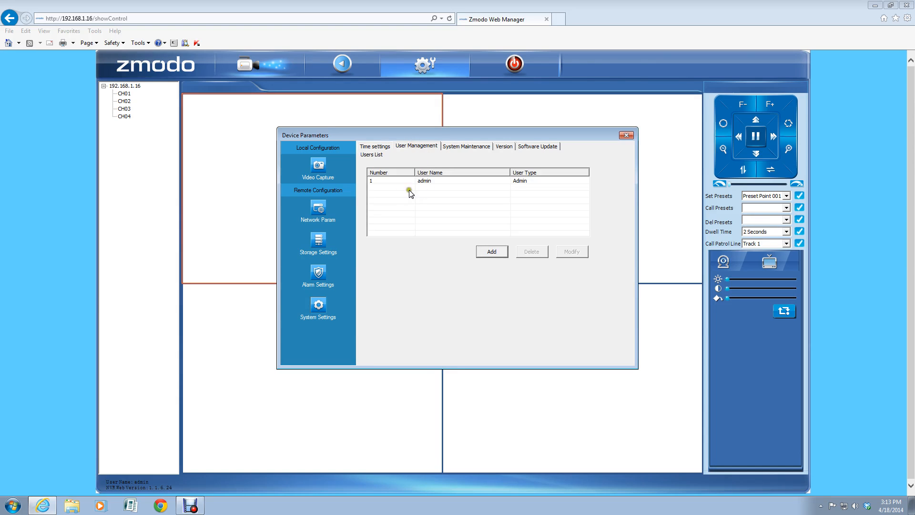
{"action": "left_click", "coordinate": [438, 185]}
{"action": "left_click", "coordinate": [430, 182]}
{"action": "left_click", "coordinate": [430, 181]}
{"action": "left_click", "coordinate": [444, 181]}
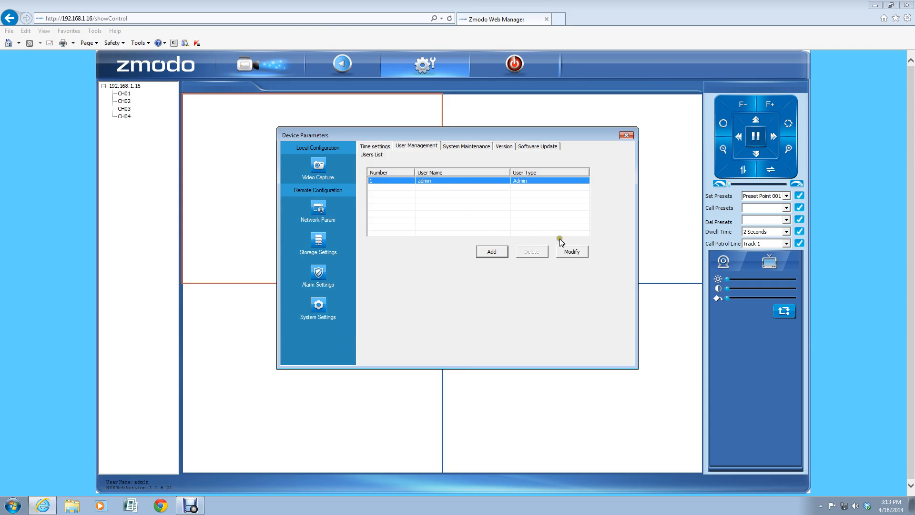
{"action": "left_click", "coordinate": [572, 251]}
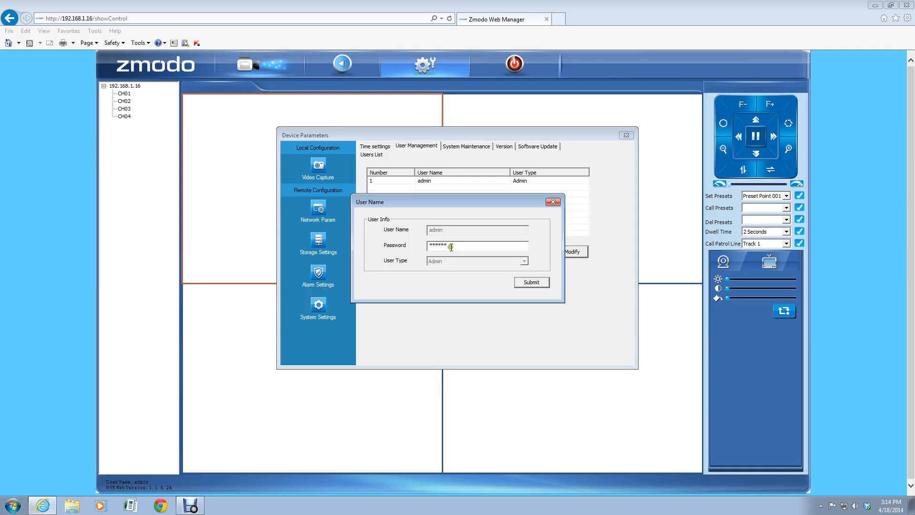
{"action": "left_click", "coordinate": [530, 283]}
{"action": "left_click", "coordinate": [533, 233]}
{"action": "left_click", "coordinate": [555, 203]}
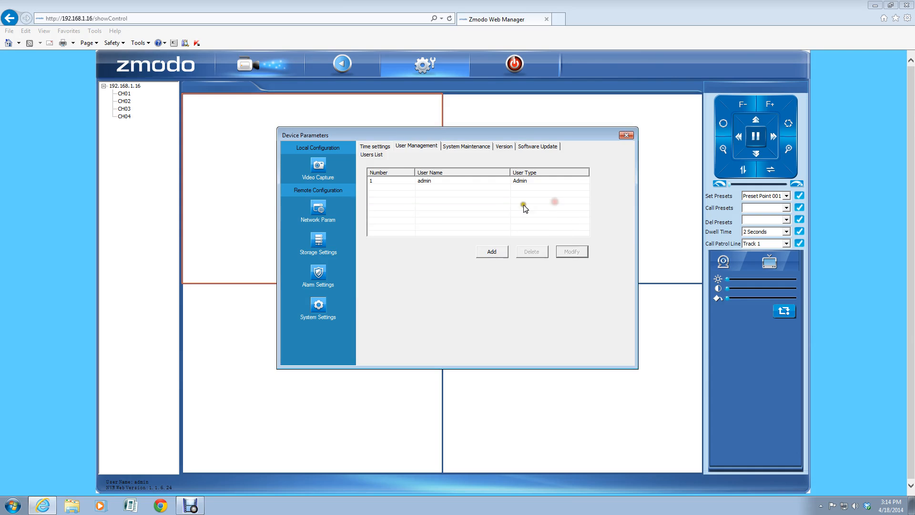
Step: Start a new Operator user with name and password fields, then cancel without adding it
{"action": "left_click", "coordinate": [491, 250]}
{"action": "left_click", "coordinate": [492, 249]}
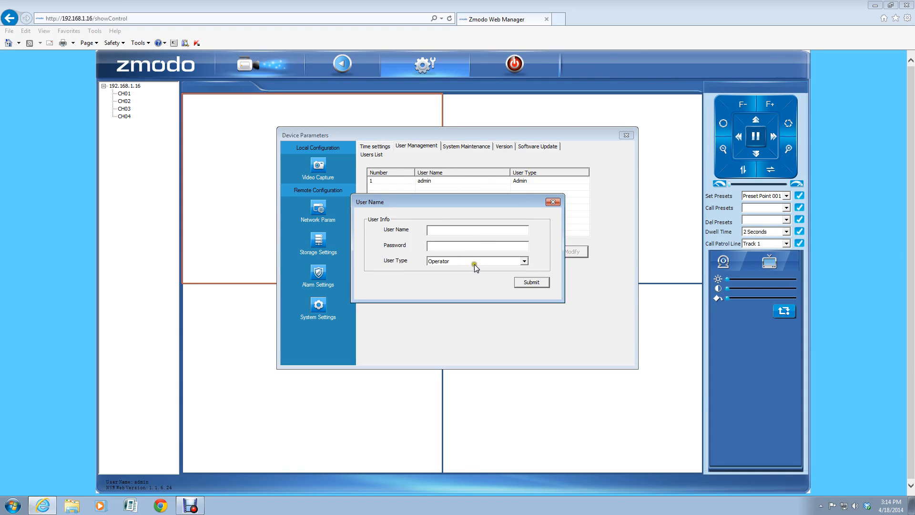
{"action": "left_click", "coordinate": [524, 261]}
{"action": "left_click", "coordinate": [452, 267]}
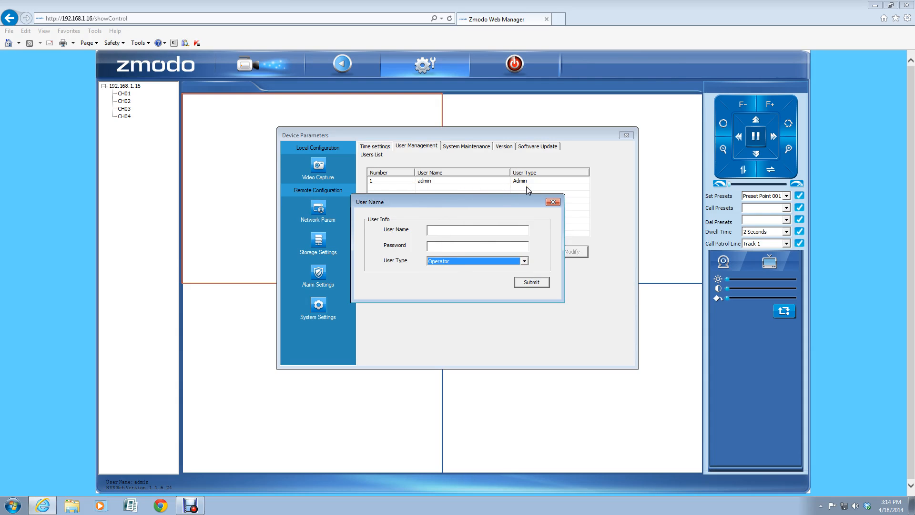
{"action": "left_click", "coordinate": [463, 230]}
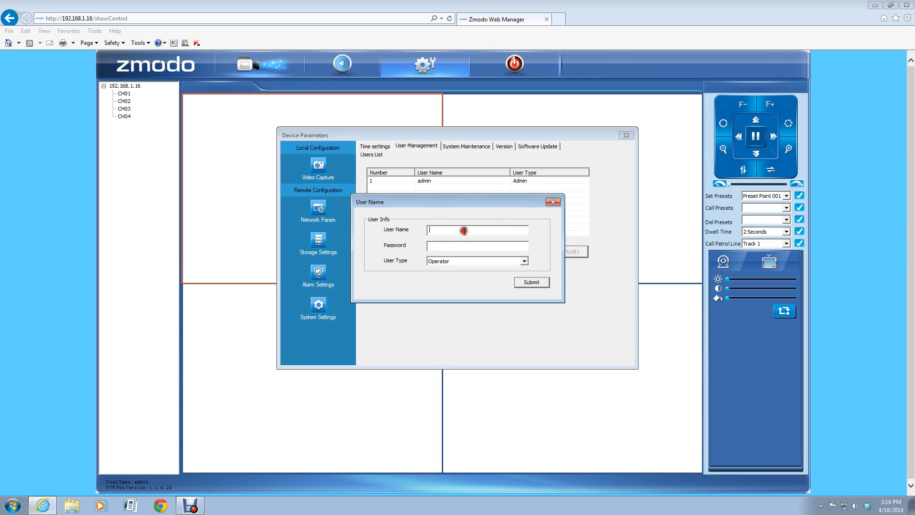
{"action": "left_click", "coordinate": [440, 246]}
{"action": "left_click", "coordinate": [552, 202]}
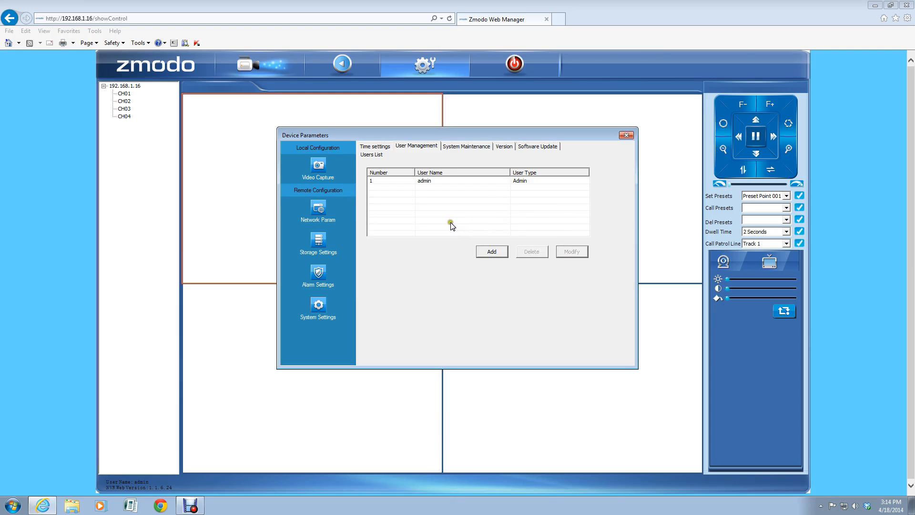
Step: Review the System Maintenance options, then view the Version details: model ZP-NE14-S, software V40.0.0.11
{"action": "left_click", "coordinate": [468, 146]}
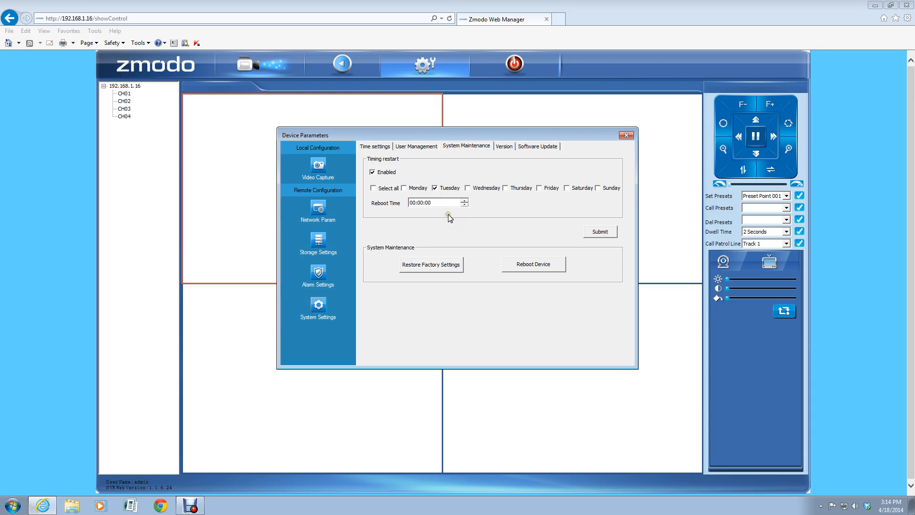
{"action": "left_click", "coordinate": [439, 265]}
{"action": "left_click", "coordinate": [439, 264]}
{"action": "left_click", "coordinate": [504, 147]}
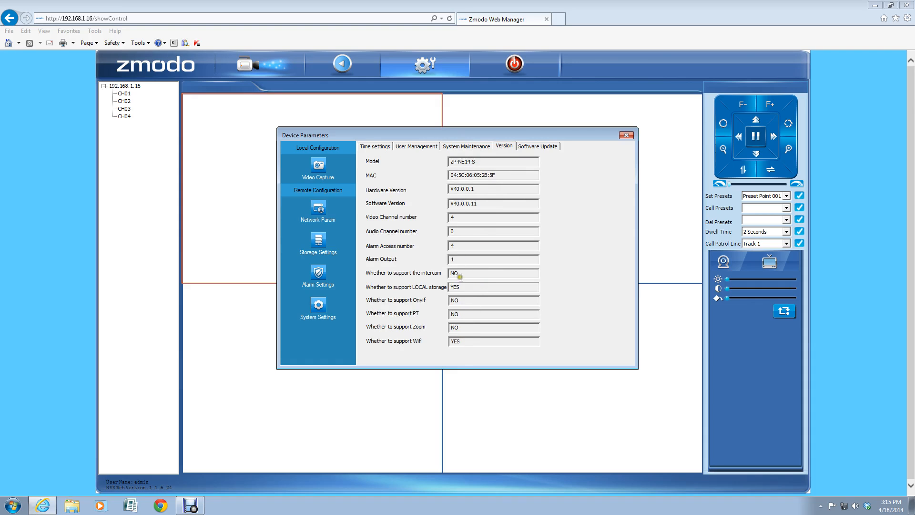
Step: Read the software update notes and close the Device Parameters window
{"action": "left_click", "coordinate": [542, 147]}
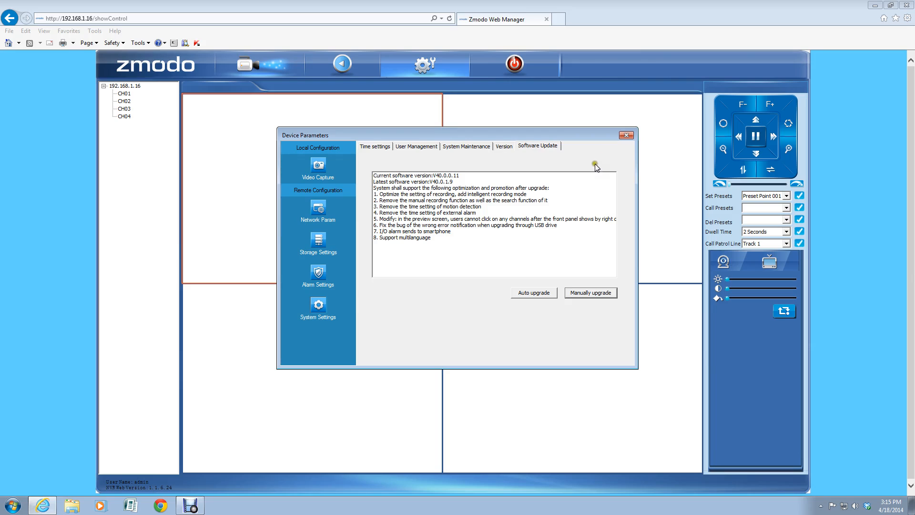
{"action": "left_click", "coordinate": [625, 136]}
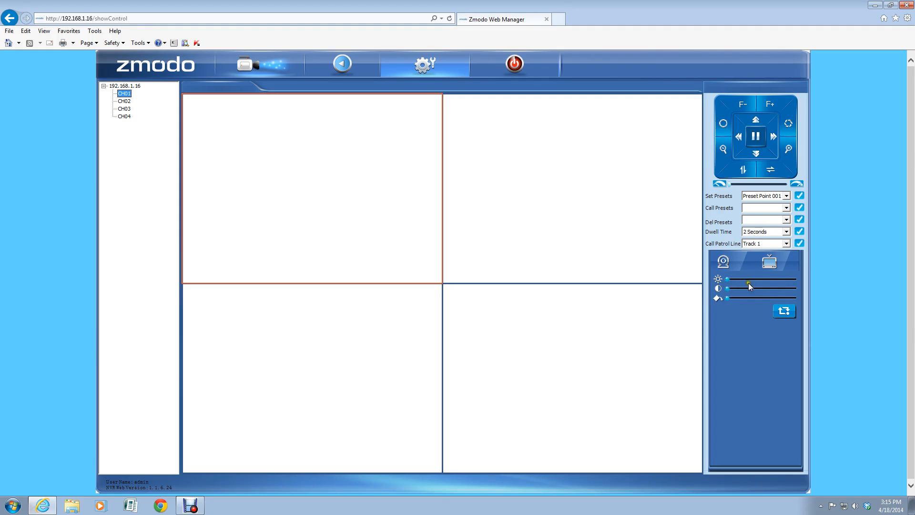
Step: Change the camera's Operat Scenario to Indoor 60HZ in the image settings panel
{"action": "left_click", "coordinate": [770, 265]}
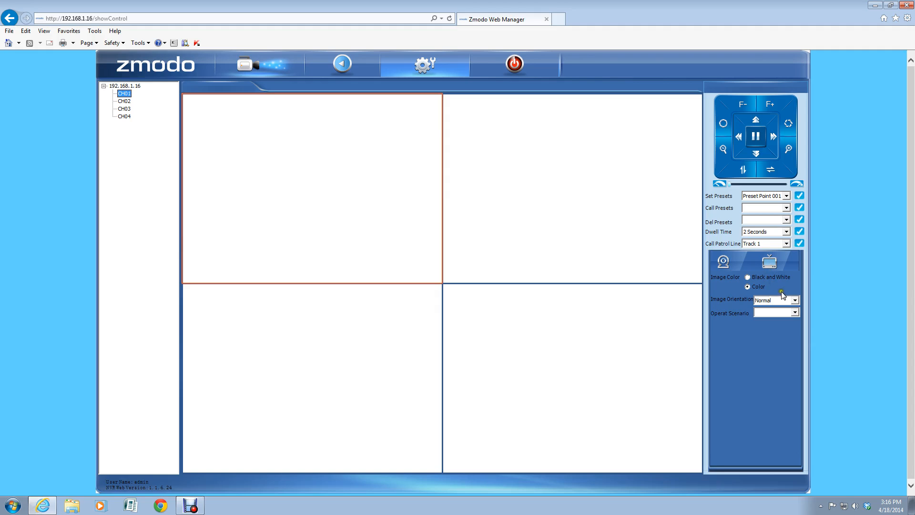
{"action": "left_click", "coordinate": [794, 312]}
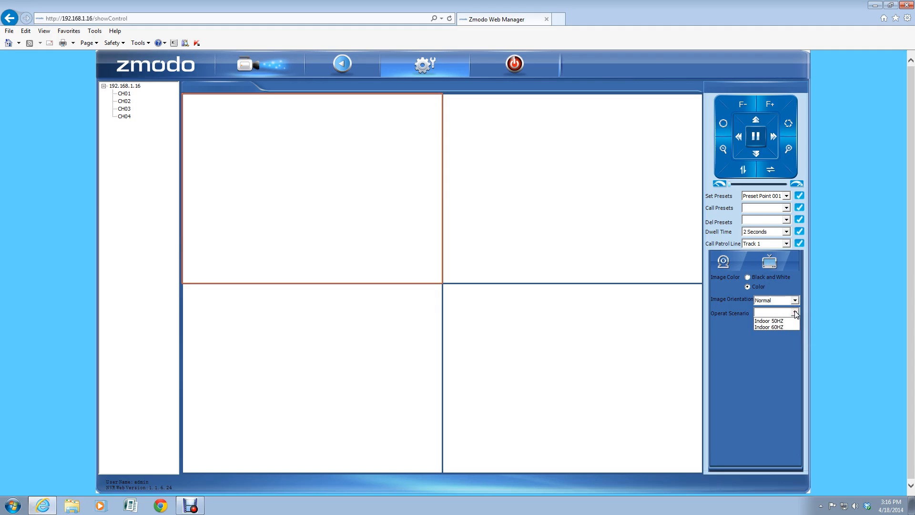
{"action": "left_click", "coordinate": [777, 326]}
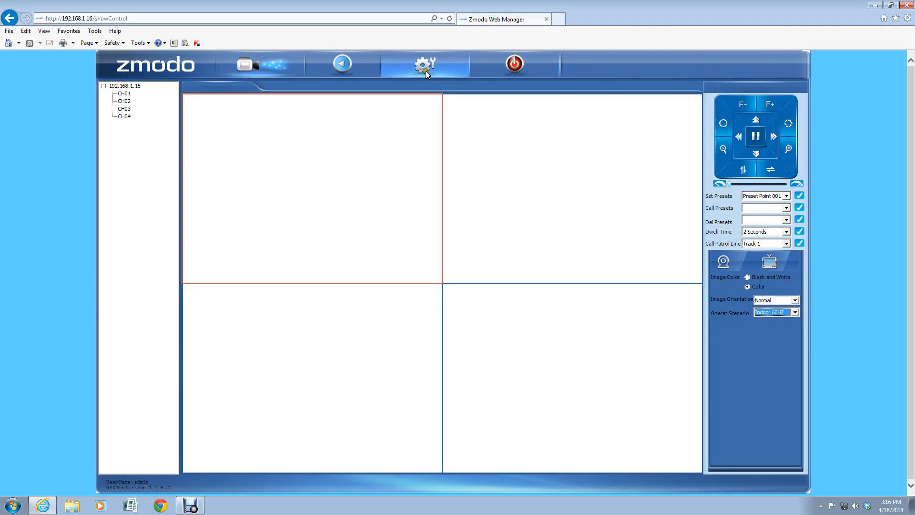
{"action": "left_click", "coordinate": [516, 64]}
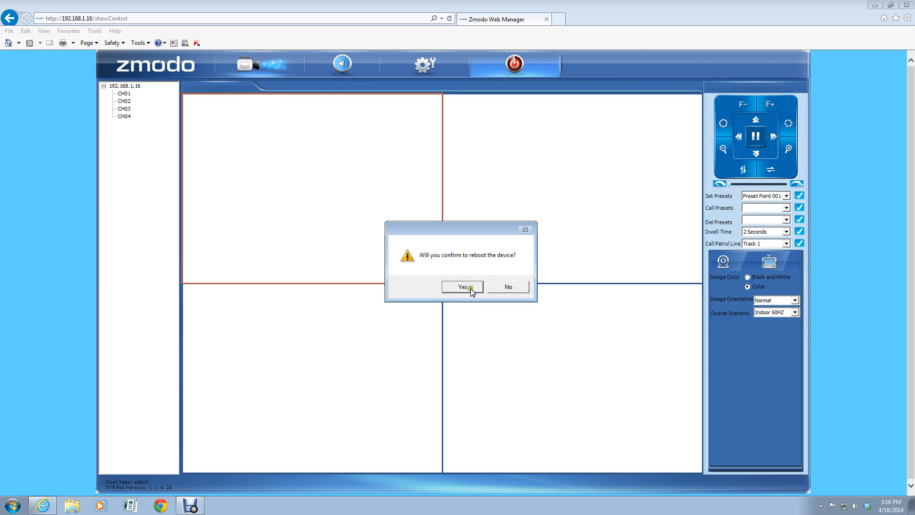
{"action": "left_click", "coordinate": [515, 287]}
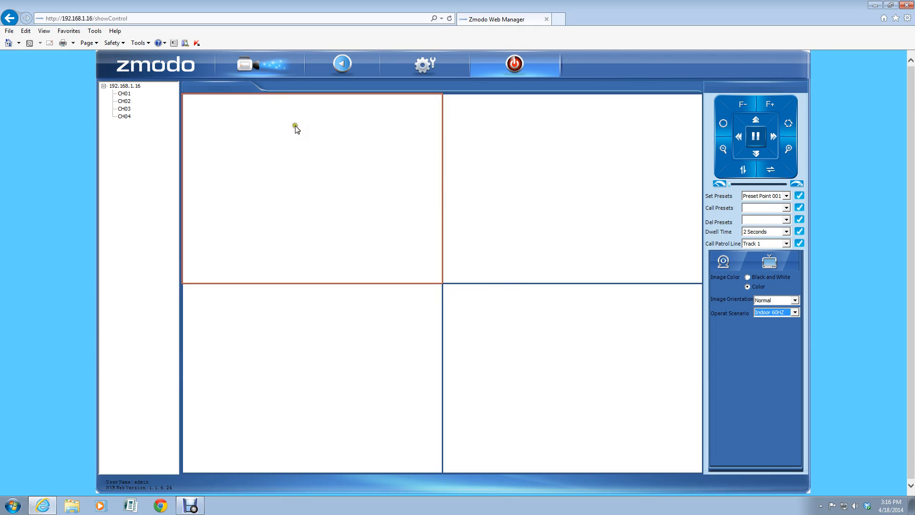
Step: Search playback recordings of type All on channel CH01 for 4/17/2014
{"action": "left_click", "coordinate": [343, 65]}
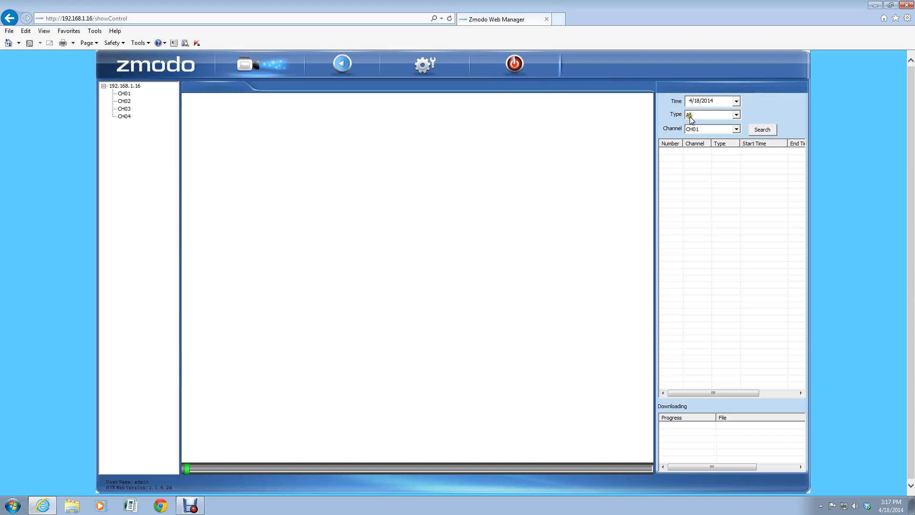
{"action": "left_click", "coordinate": [725, 118]}
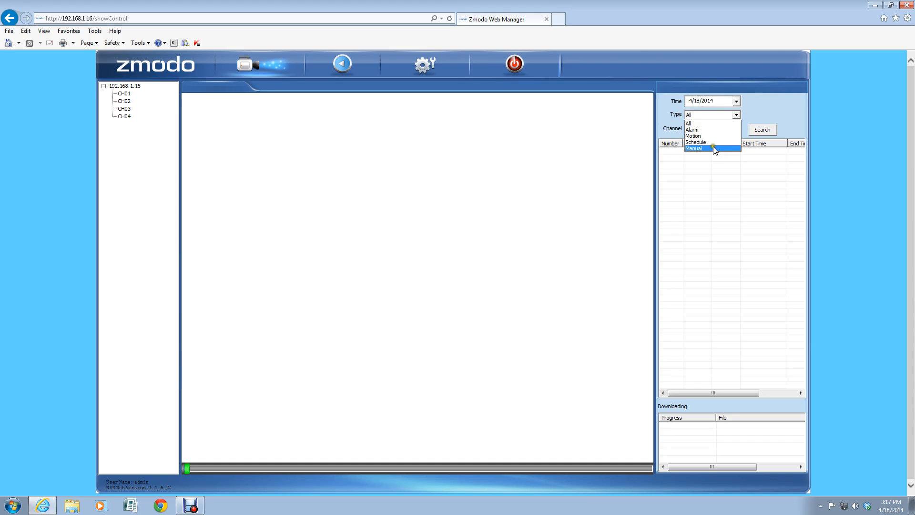
{"action": "left_click", "coordinate": [704, 114]}
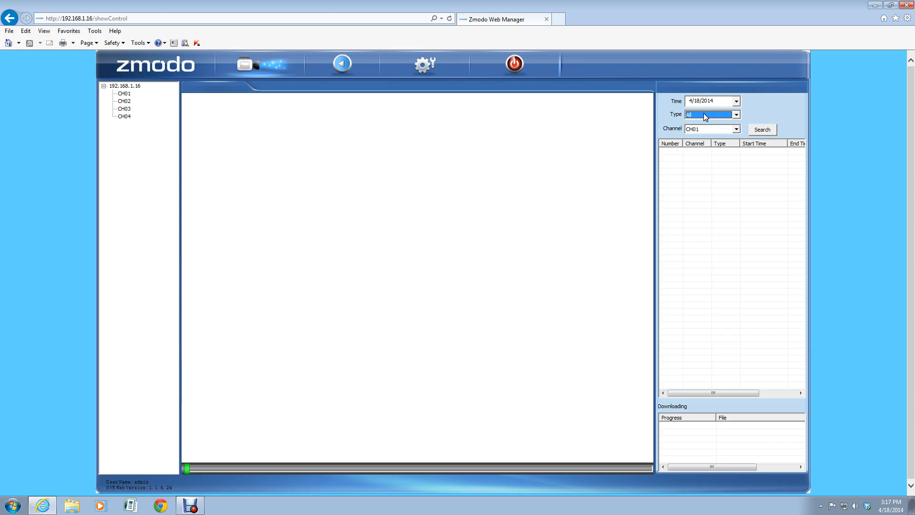
{"action": "left_click", "coordinate": [722, 129]}
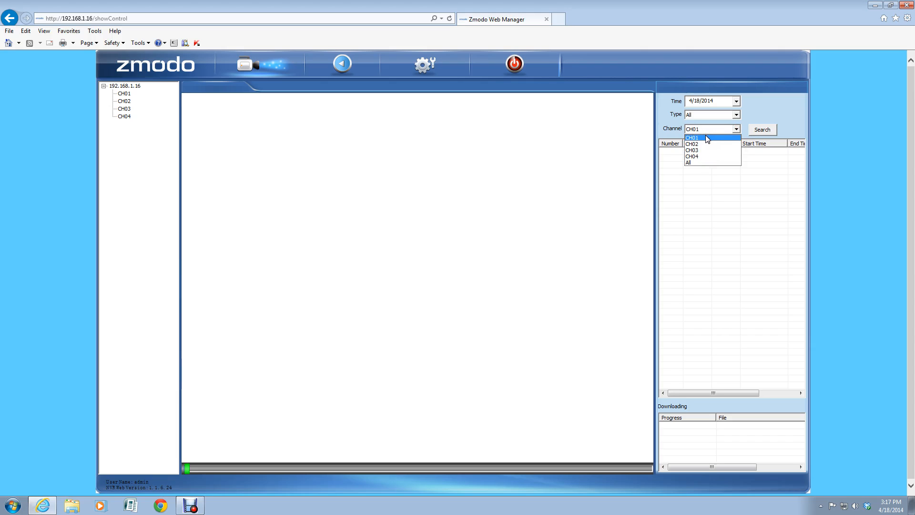
{"action": "left_click", "coordinate": [706, 137]}
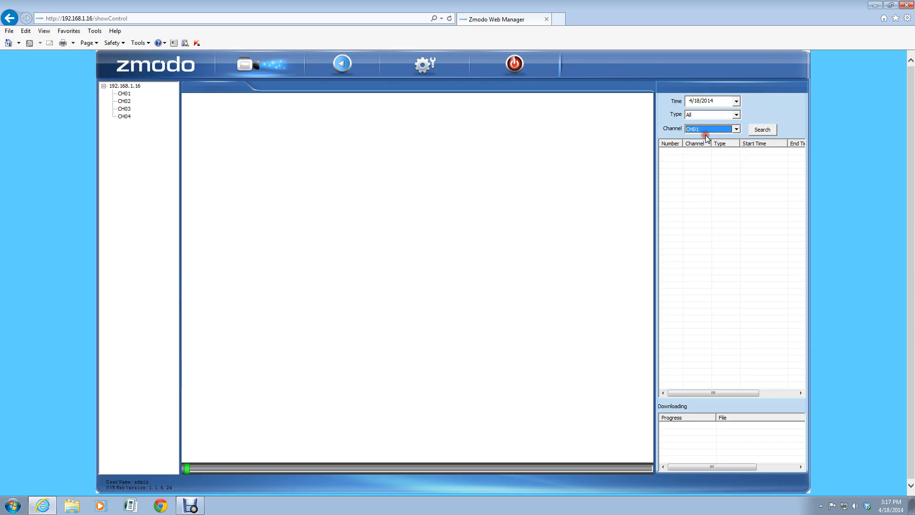
{"action": "left_click", "coordinate": [734, 102]}
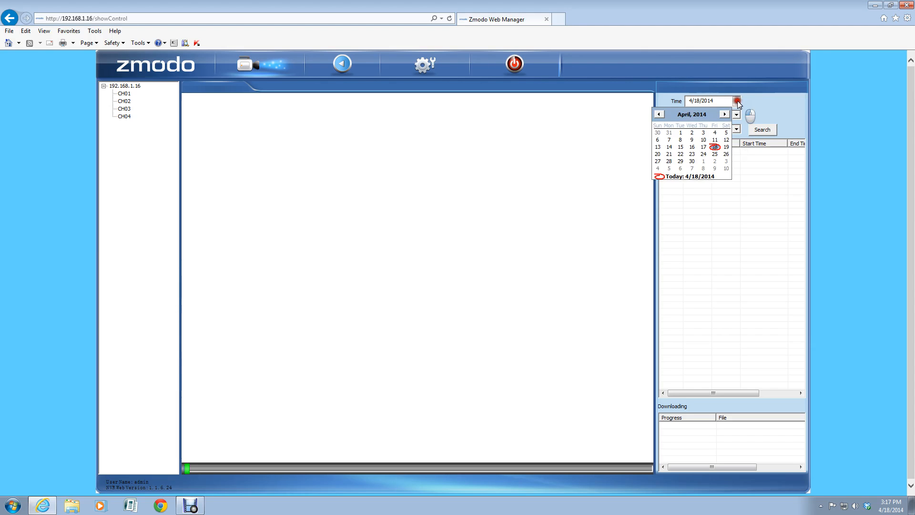
{"action": "left_click", "coordinate": [703, 147]}
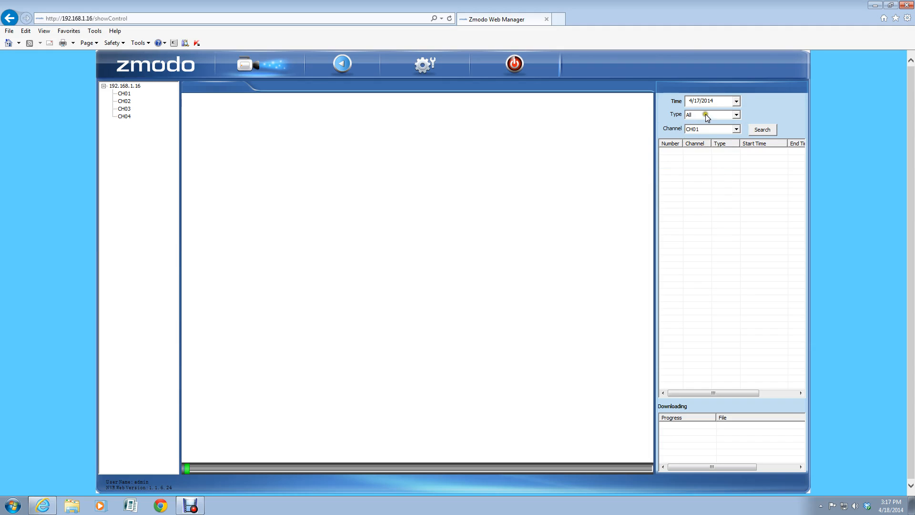
{"action": "left_click", "coordinate": [762, 130]}
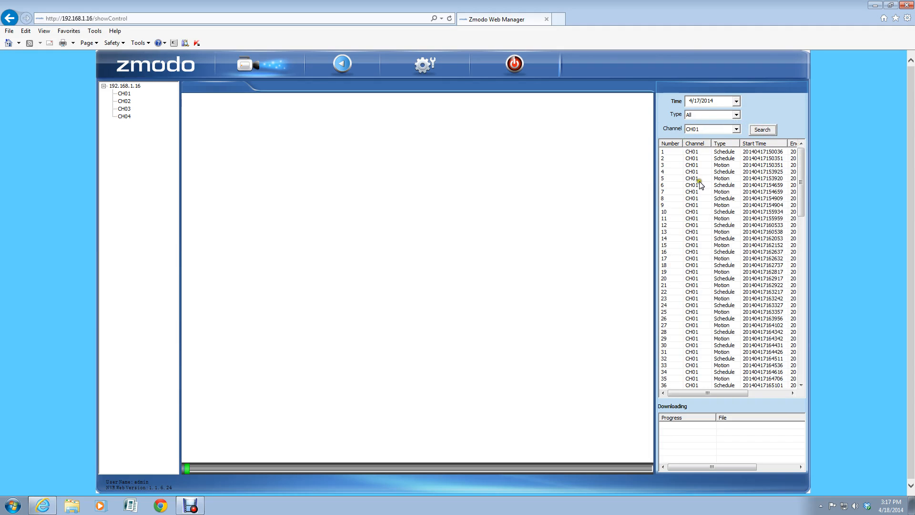
Step: Preview the CH01 Schedule clip from 15:03:51, then select the Motion recording starting 15:03:51
{"action": "mouse_move", "coordinate": [802, 195]}
{"action": "left_mouse_down"}
{"action": "mouse_move", "coordinate": [799, 376]}
{"action": "mouse_move", "coordinate": [802, 188]}
{"action": "left_mouse_up"}
{"action": "left_click", "coordinate": [762, 159]}
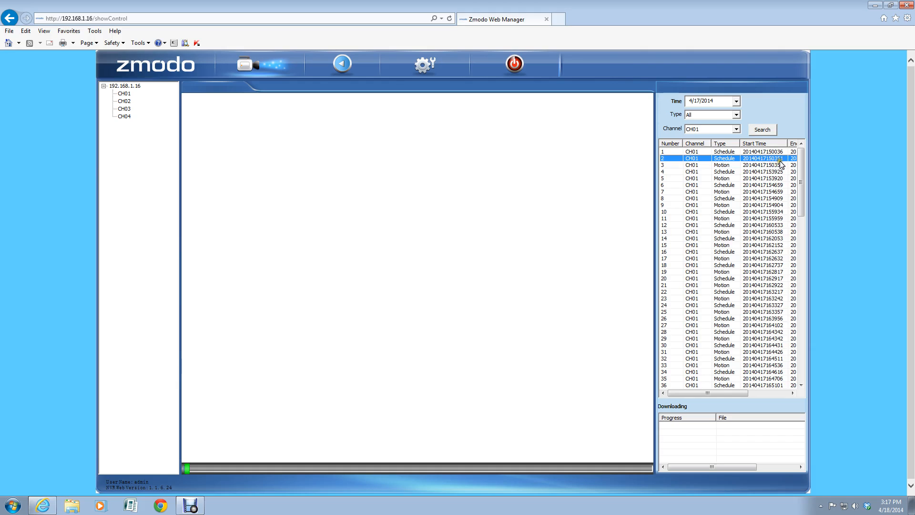
{"action": "left_click", "coordinate": [773, 165]}
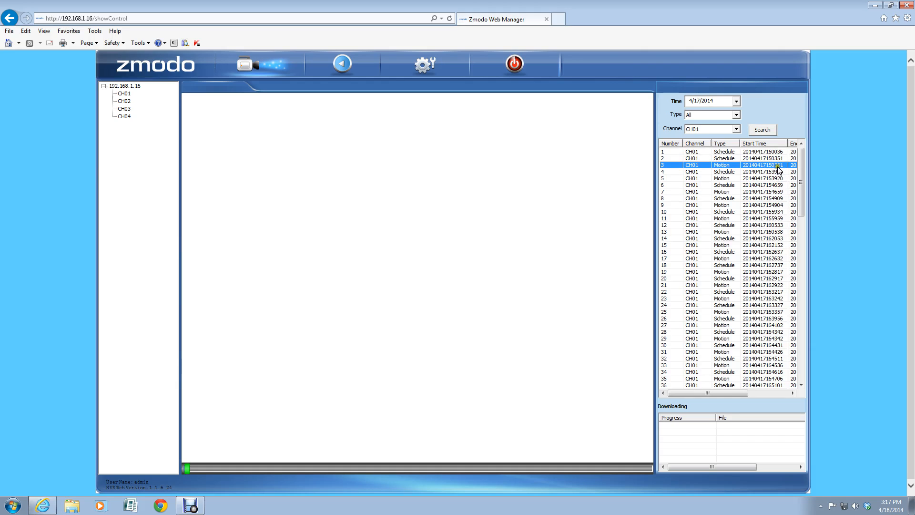
{"action": "left_click", "coordinate": [725, 159]}
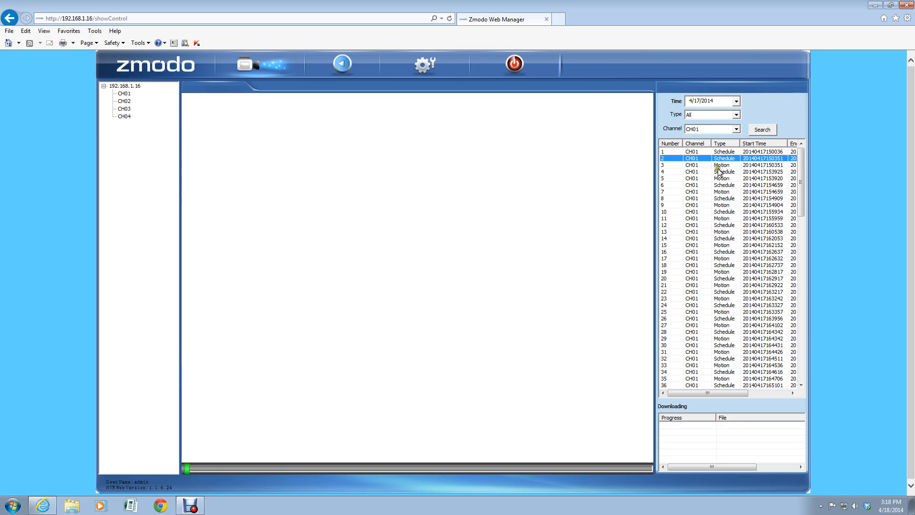
{"action": "left_click", "coordinate": [721, 165]}
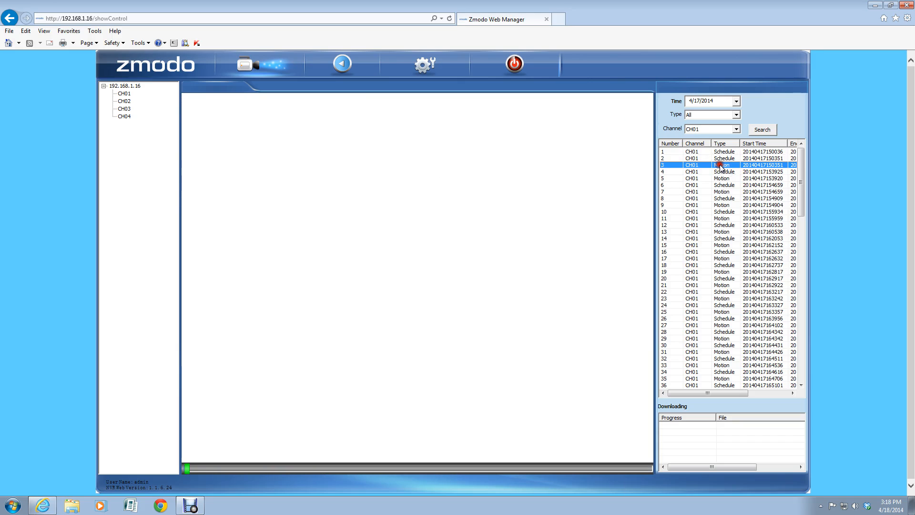
{"action": "double_click", "coordinate": [720, 165]}
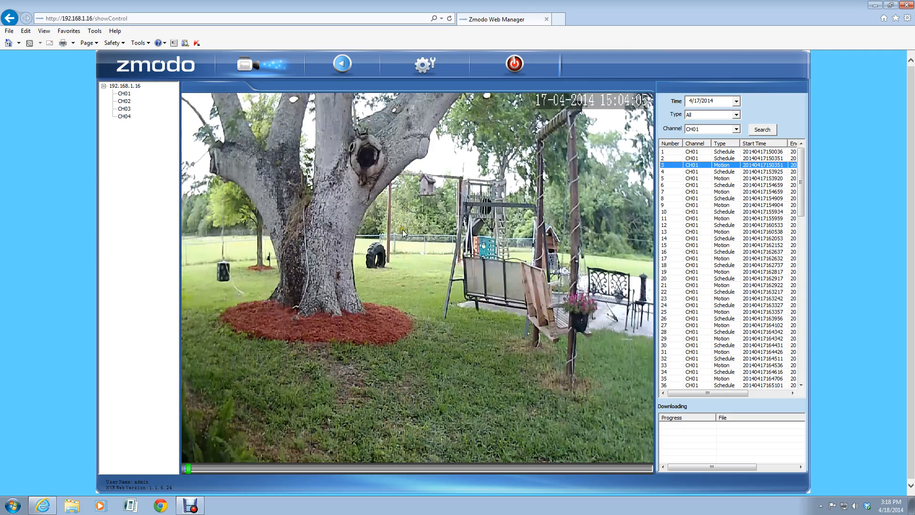
{"action": "right_click", "coordinate": [403, 173]}
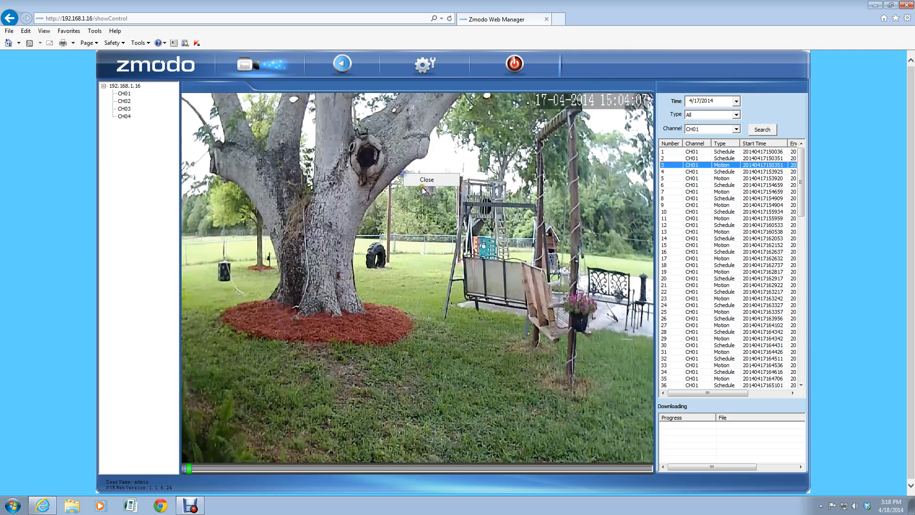
{"action": "left_click", "coordinate": [427, 180]}
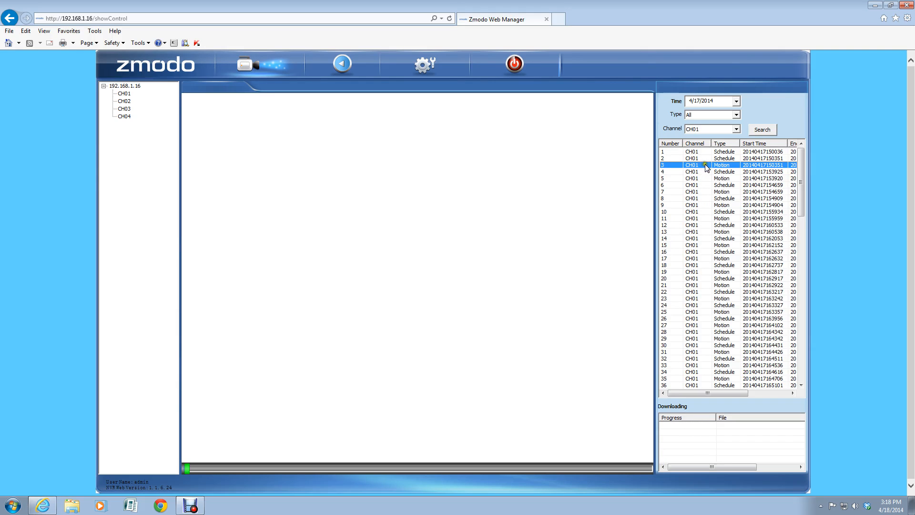
Step: Download the 2.56-minute Schedule clip (15:03:51–15:04:05), then minimize Internet Explorer
{"action": "left_click_drag", "start_coordinate": [724, 393], "coordinate": [757, 392]}
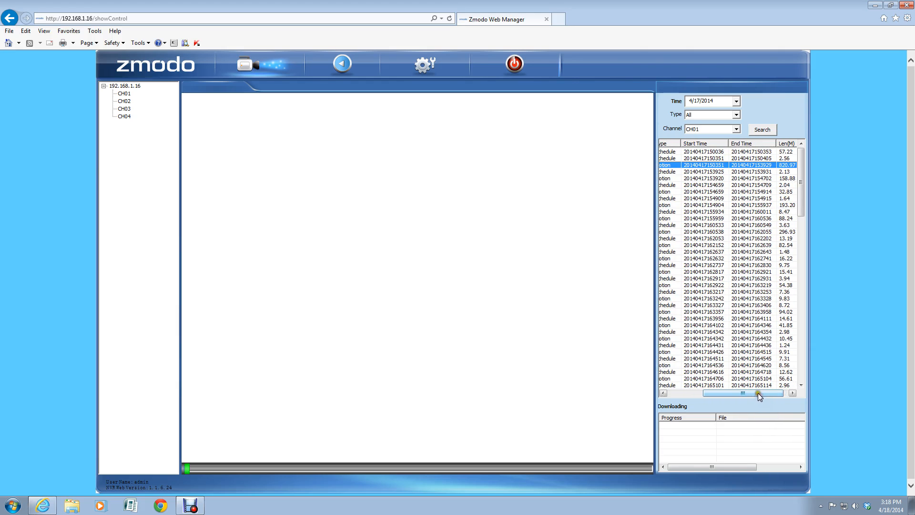
{"action": "left_click", "coordinate": [718, 159]}
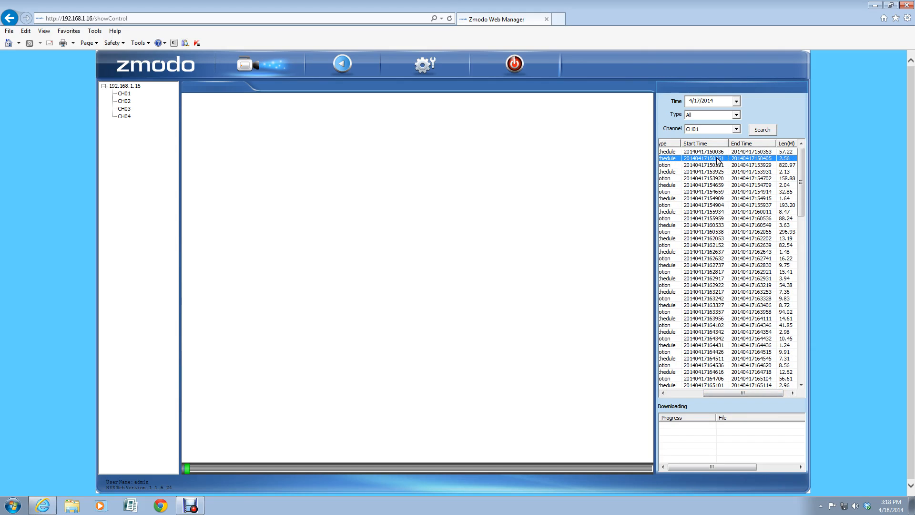
{"action": "right_click", "coordinate": [717, 160]}
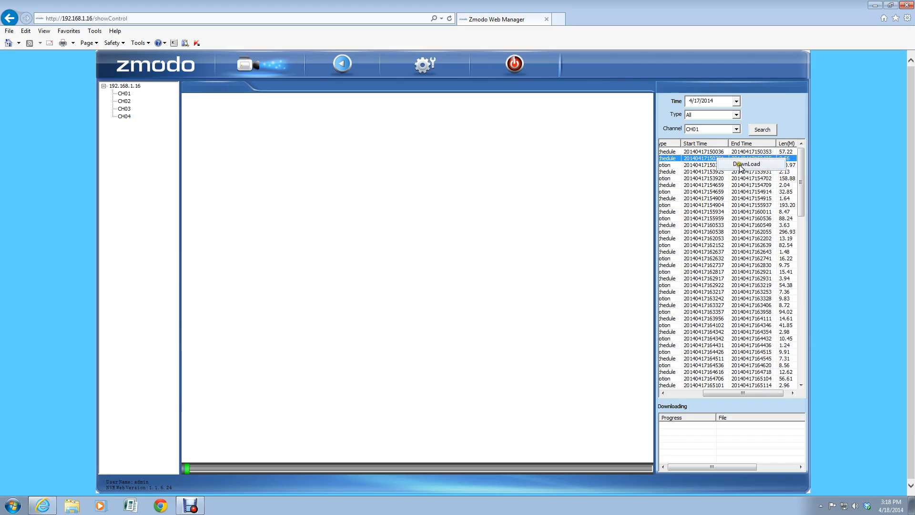
{"action": "left_click", "coordinate": [742, 165]}
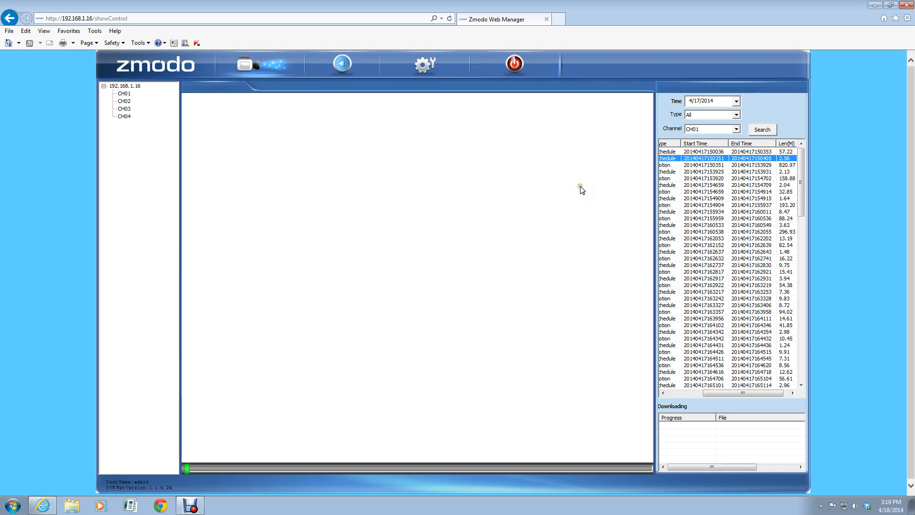
{"action": "left_click", "coordinate": [873, 6]}
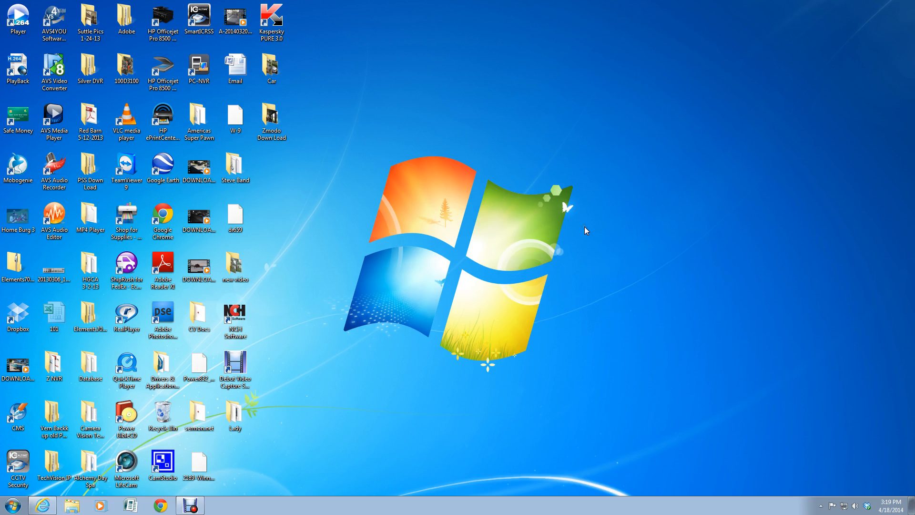
{"action": "double_click", "coordinate": [236, 267]}
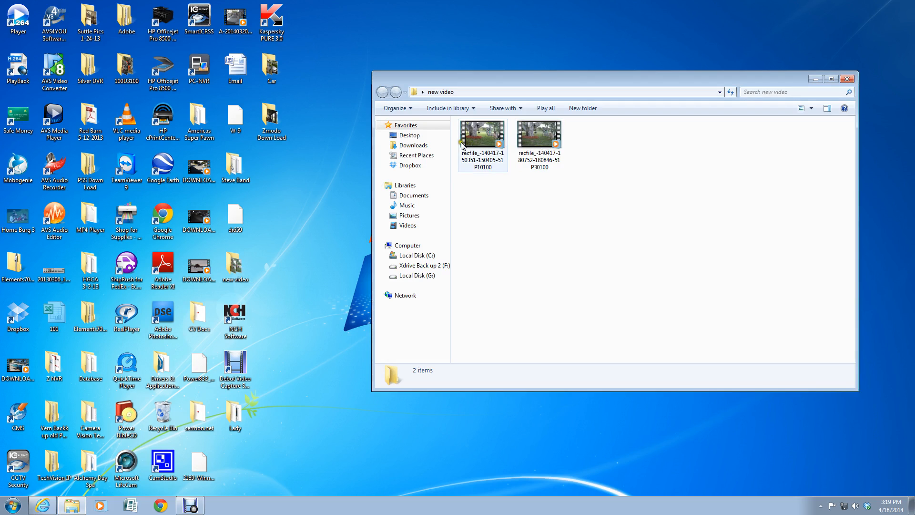
{"action": "double_click", "coordinate": [537, 137]}
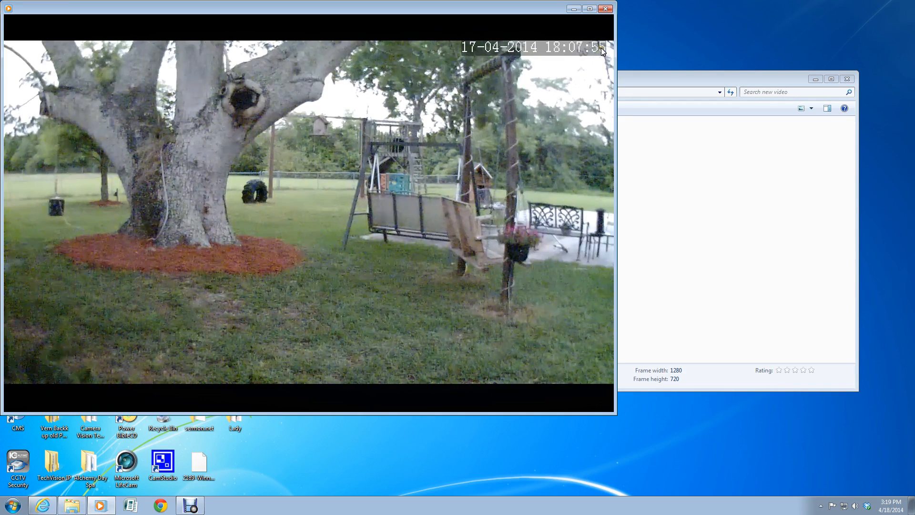
Step: Skip the backyard clip ahead to 18:08:13 and 18:08:33, back to about 18:08:02, then close the player
{"action": "left_click_drag", "start_coordinate": [267, 386], "coordinate": [428, 385]}
{"action": "left_click", "coordinate": [446, 386]}
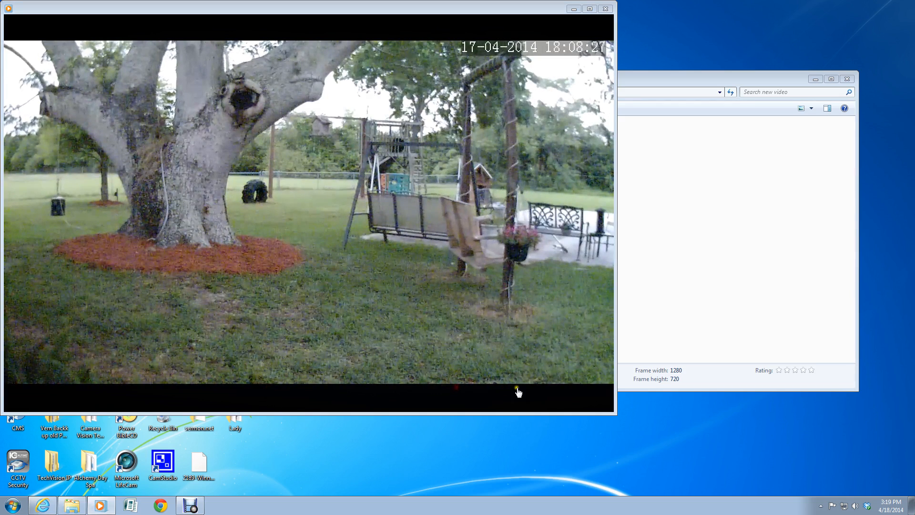
{"action": "left_click", "coordinate": [522, 386]}
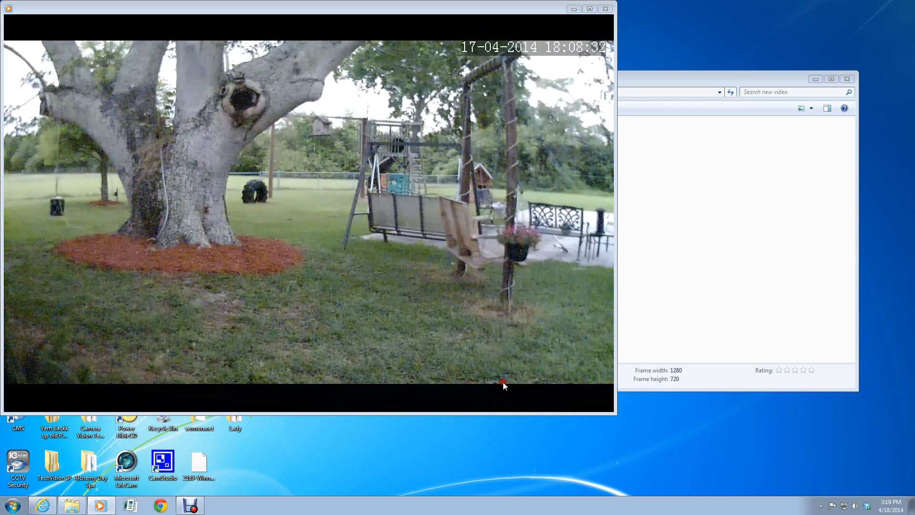
{"action": "left_click", "coordinate": [152, 384]}
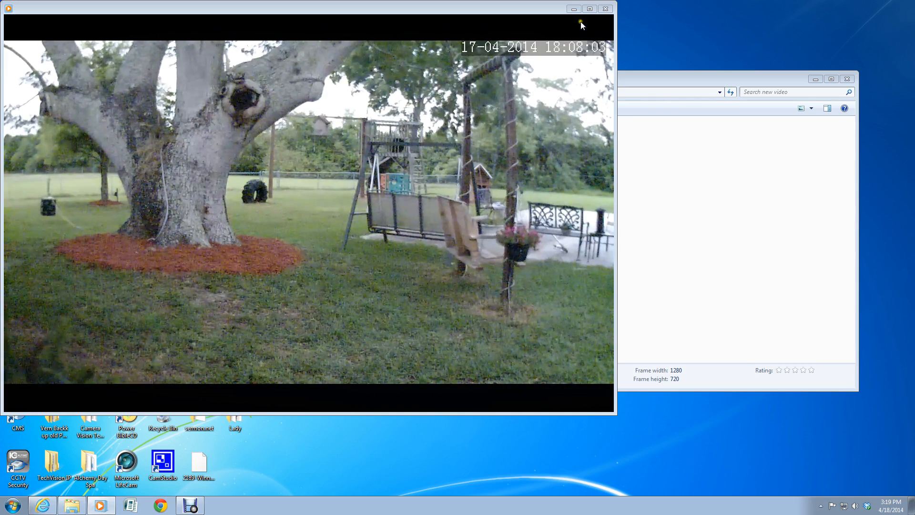
{"action": "left_click", "coordinate": [605, 9]}
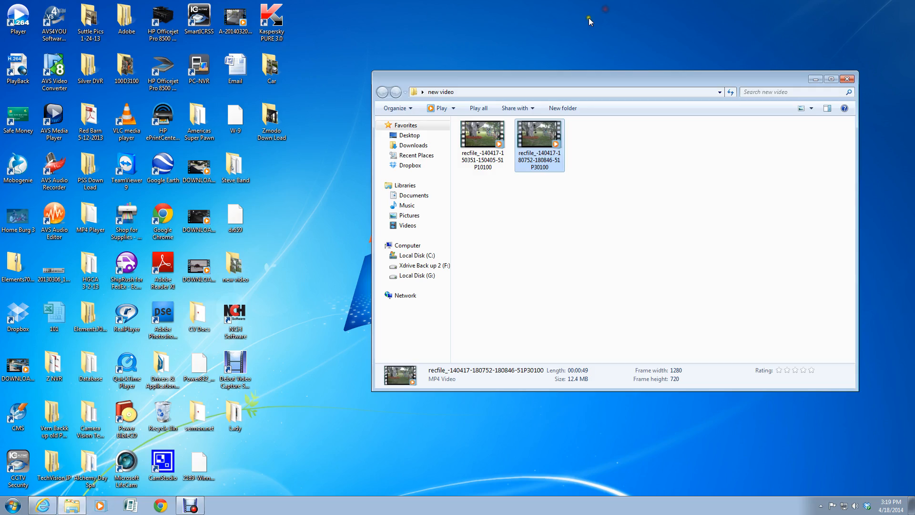
Step: Close the 'new video' folder, restore Zmodo Web Manager, and switch to the four-pane live view
{"action": "left_click", "coordinate": [848, 79]}
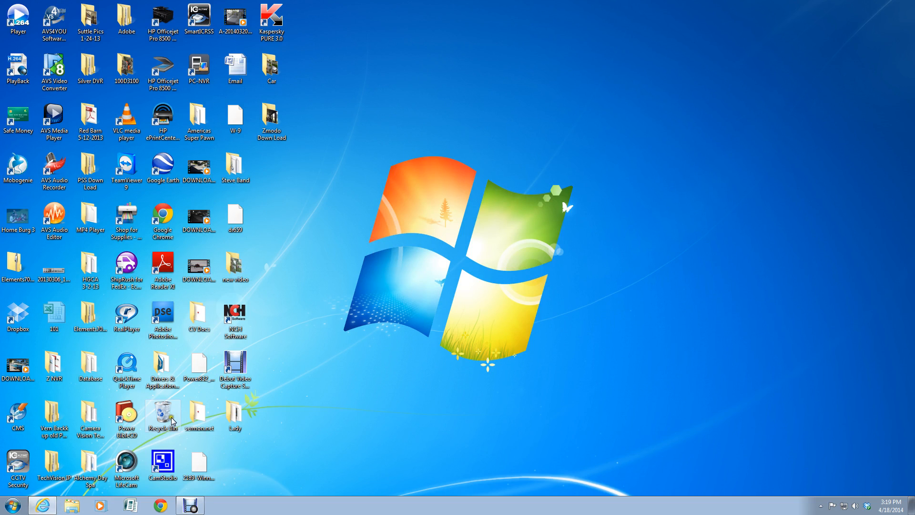
{"action": "left_click", "coordinate": [43, 507]}
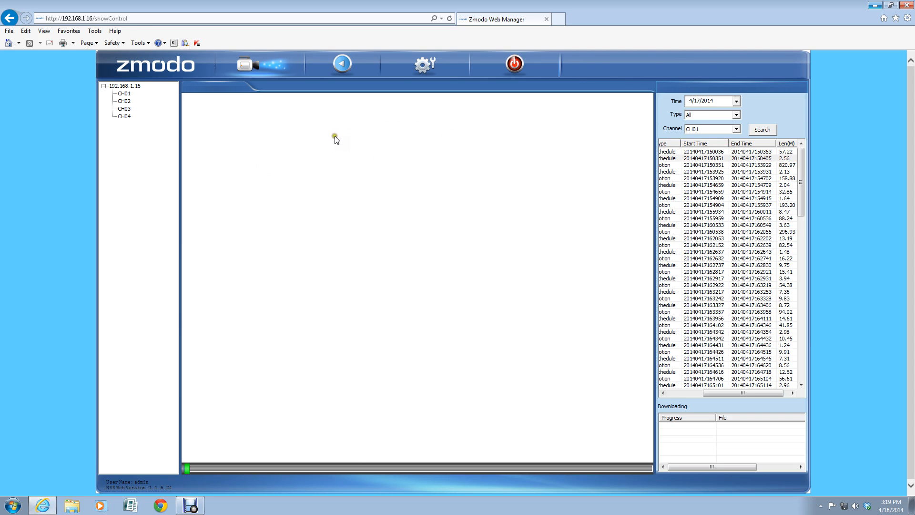
{"action": "left_click", "coordinate": [249, 70]}
{"action": "right_click", "coordinate": [253, 151]}
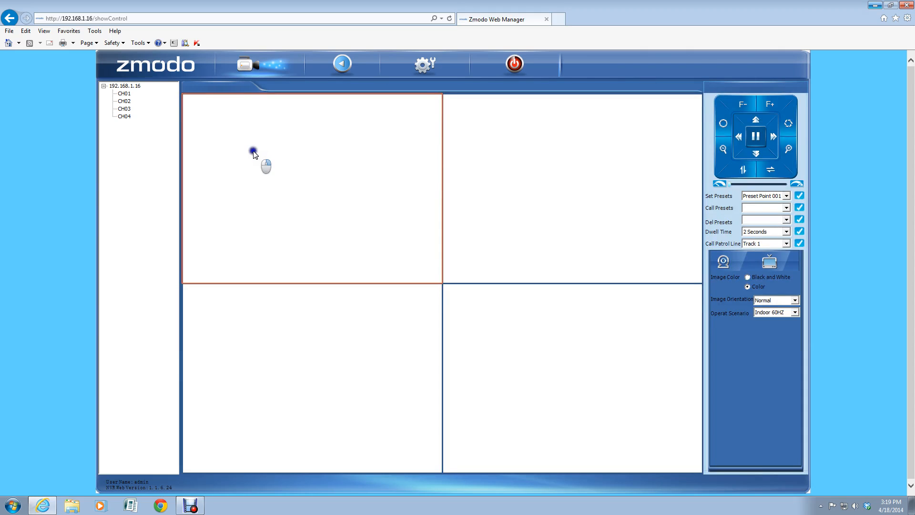